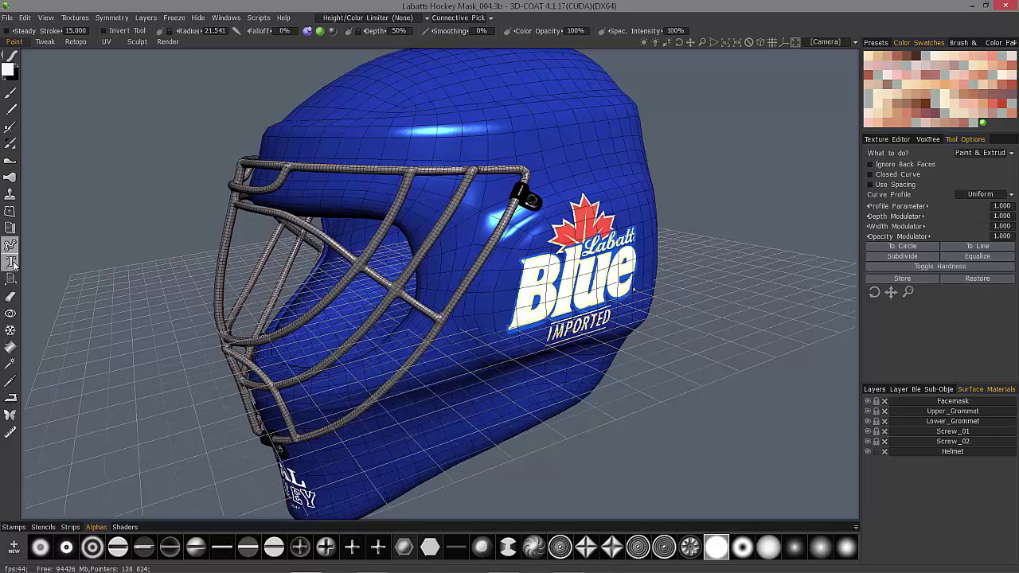
Activate the Text tool in the 3D-Coat Paint room
left_click(11, 264)
In Photoshop, add a 'Hockey' text layer in Myriad Pro Bold 332 pt on the mask texture
key("alt+Tab")
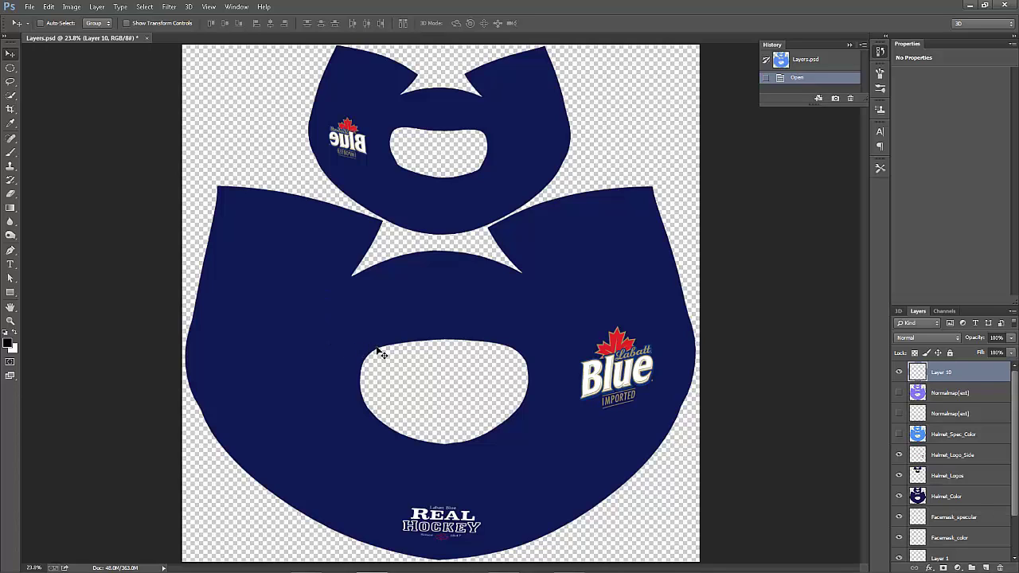
left_click(12, 264)
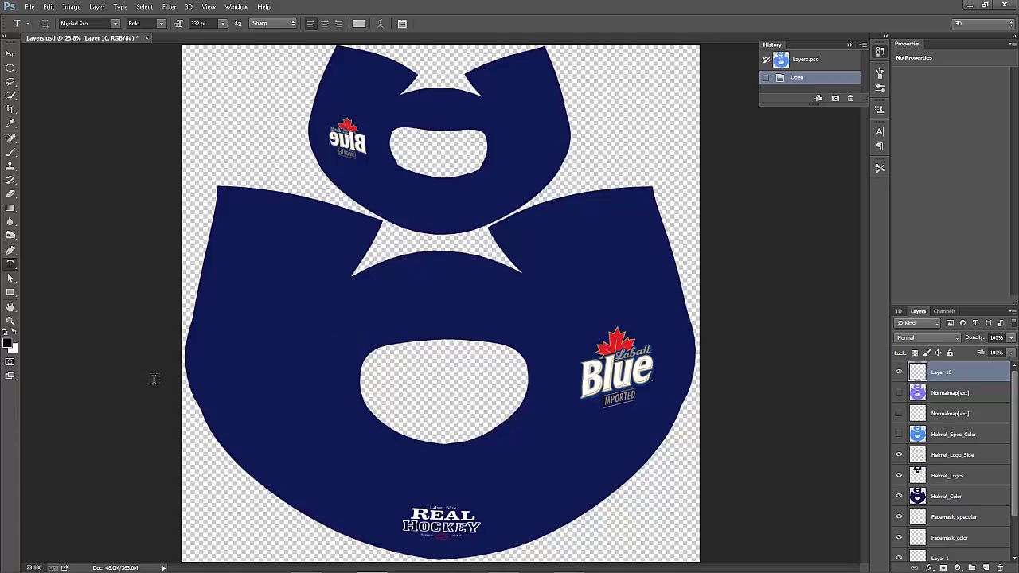
left_click(361, 321)
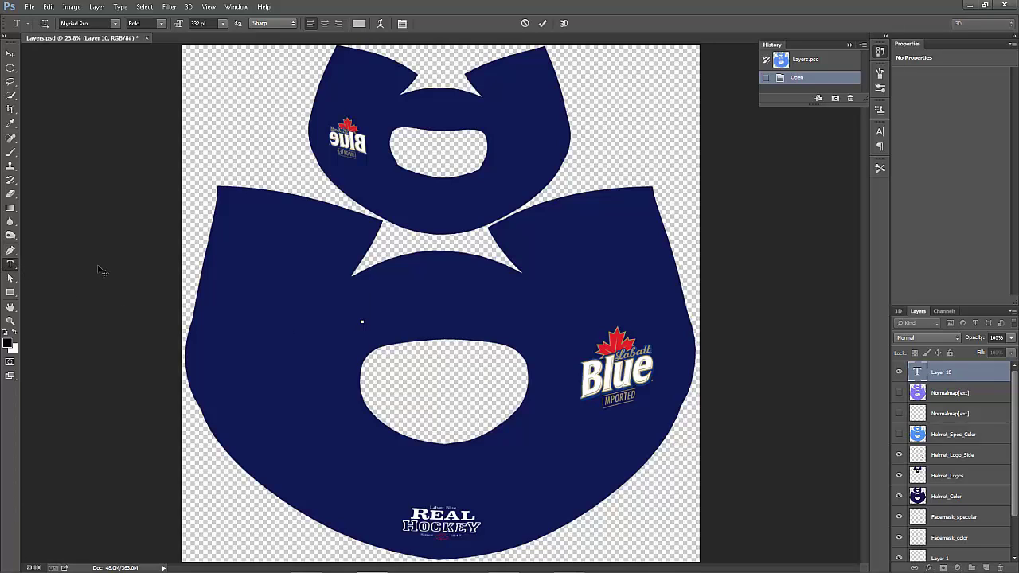
type("Hockey")
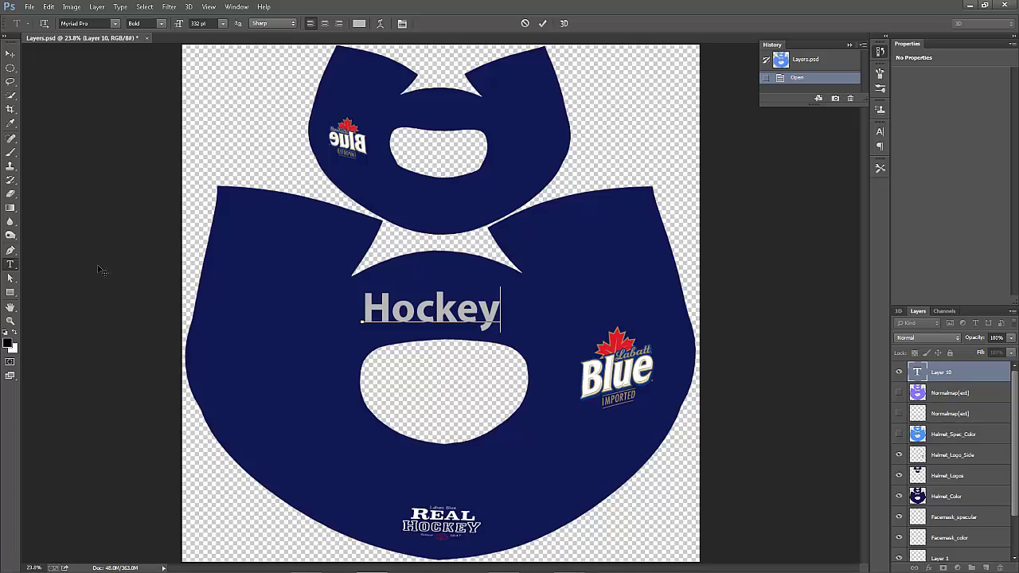
Move the Hockey text up and right, centred above the lower opening
left_click(13, 56)
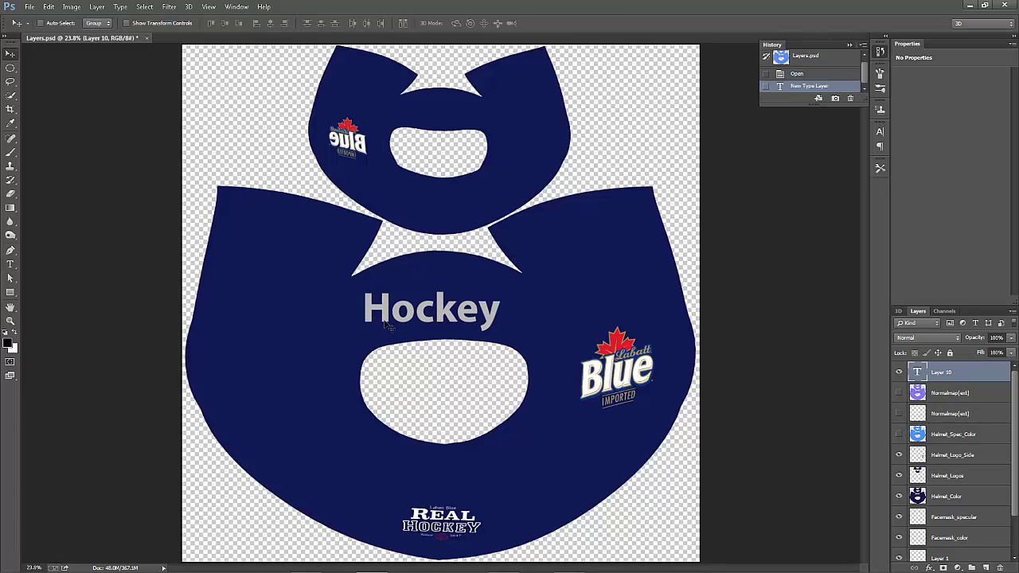
mouse_move(387, 325)
left_mouse_down()
mouse_move(421, 316)
mouse_move(398, 317)
left_mouse_up()
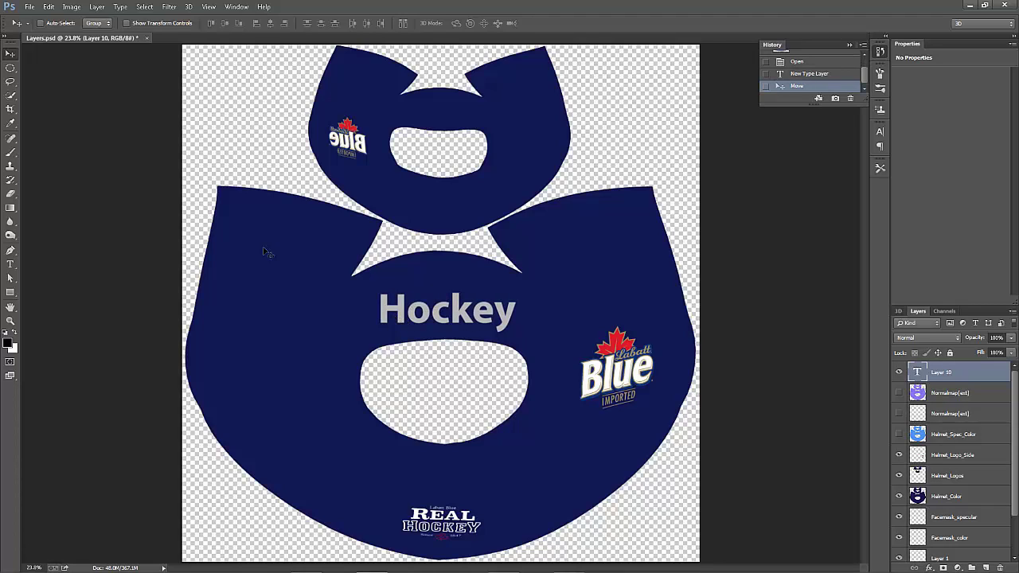
left_click(11, 265)
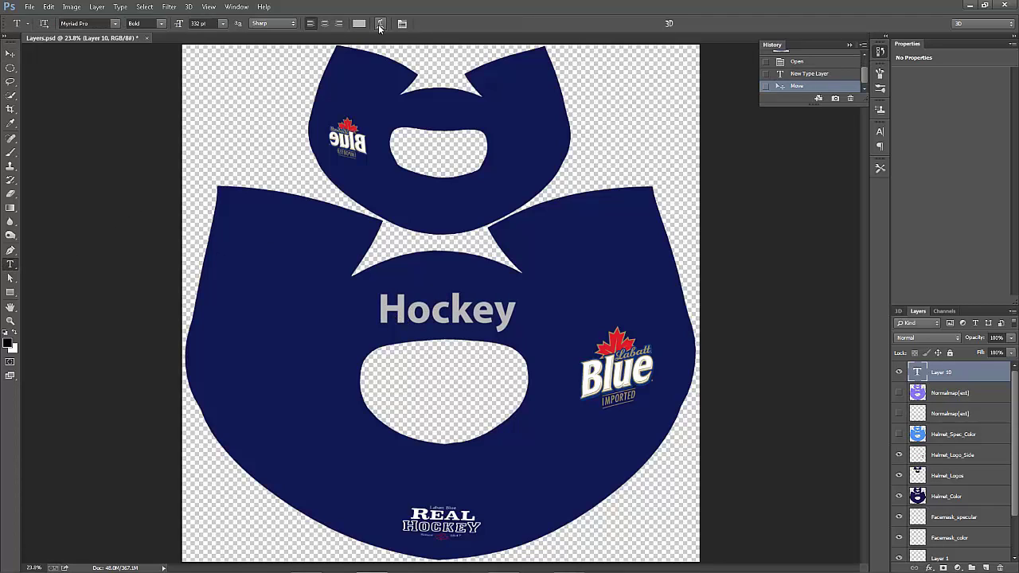
Warp the Hockey text with an Arc style at +25% bend, then return to 3D-Coat
left_click(381, 24)
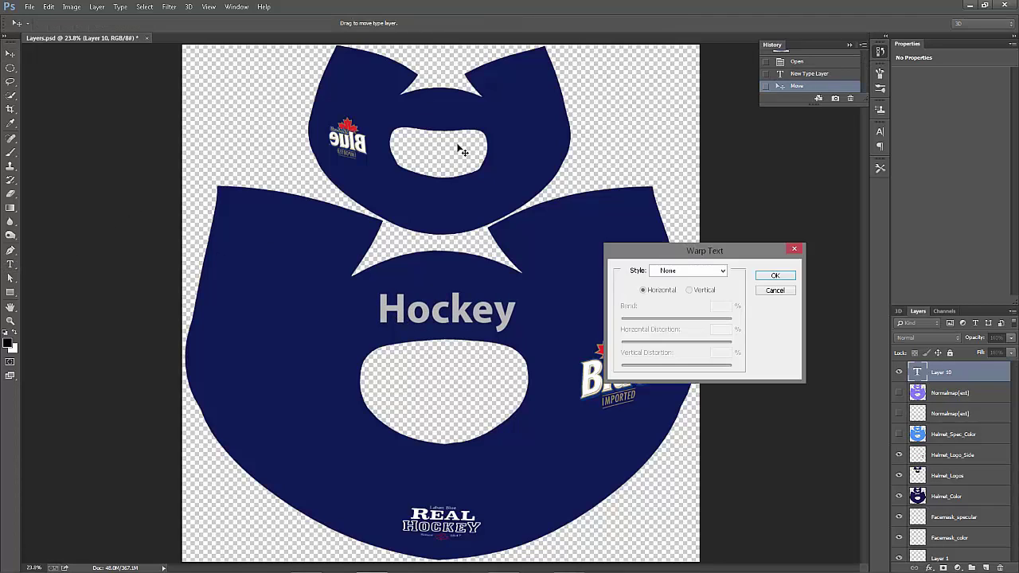
left_click(709, 270)
left_click(684, 303)
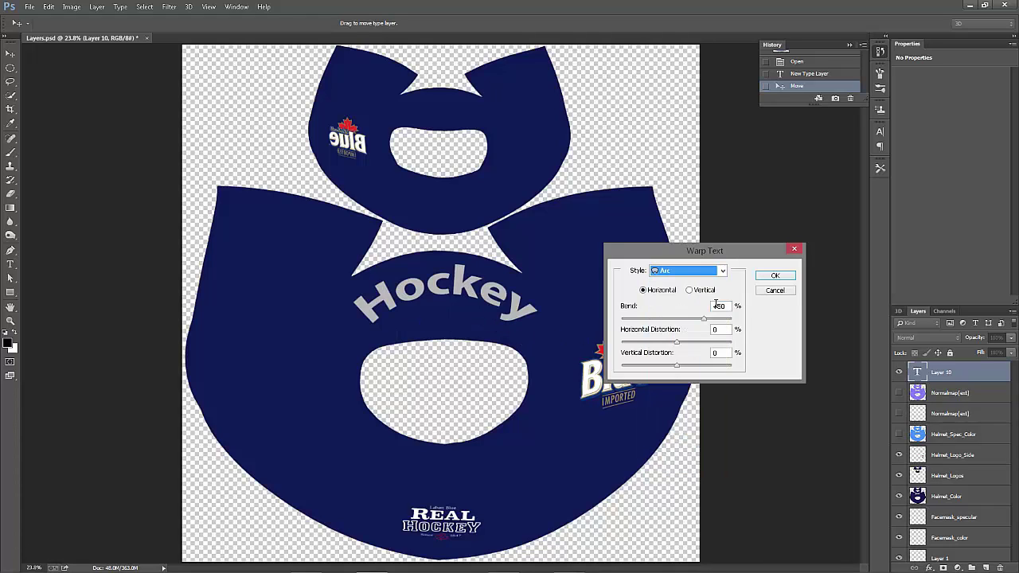
mouse_move(704, 322)
left_mouse_down()
mouse_move(684, 325)
mouse_move(694, 323)
left_mouse_up()
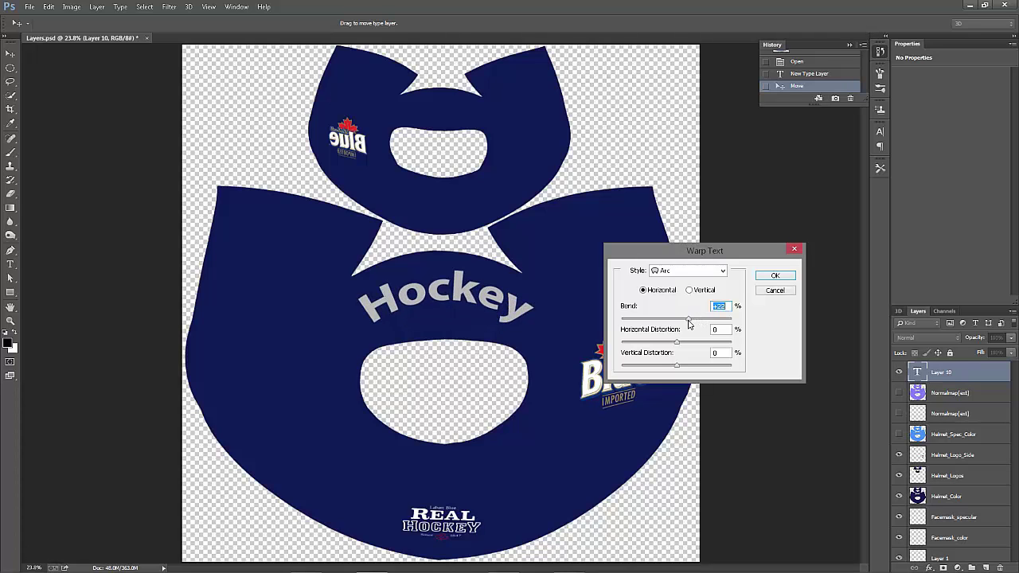
left_click(775, 276)
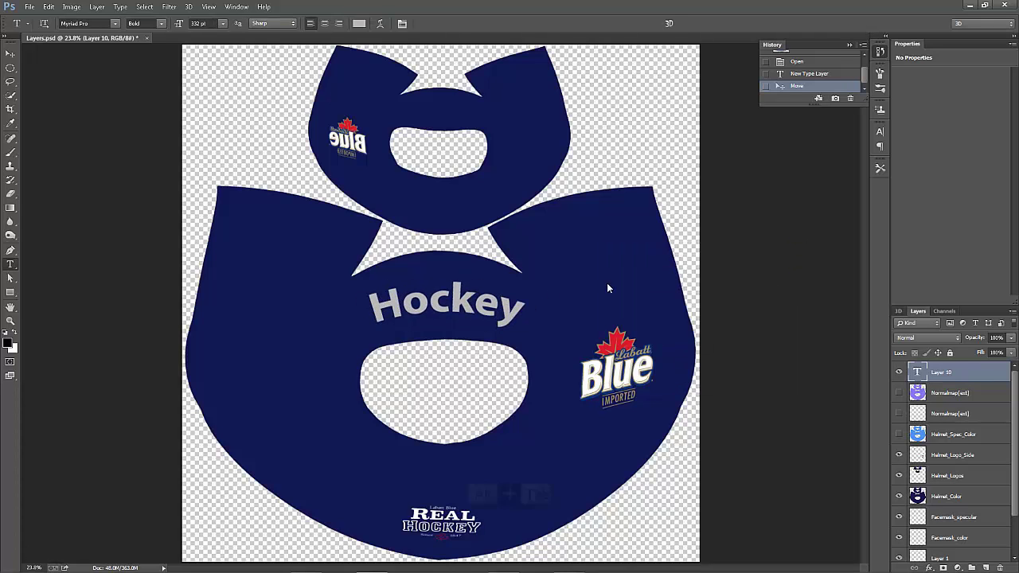
key("alt+Tab")
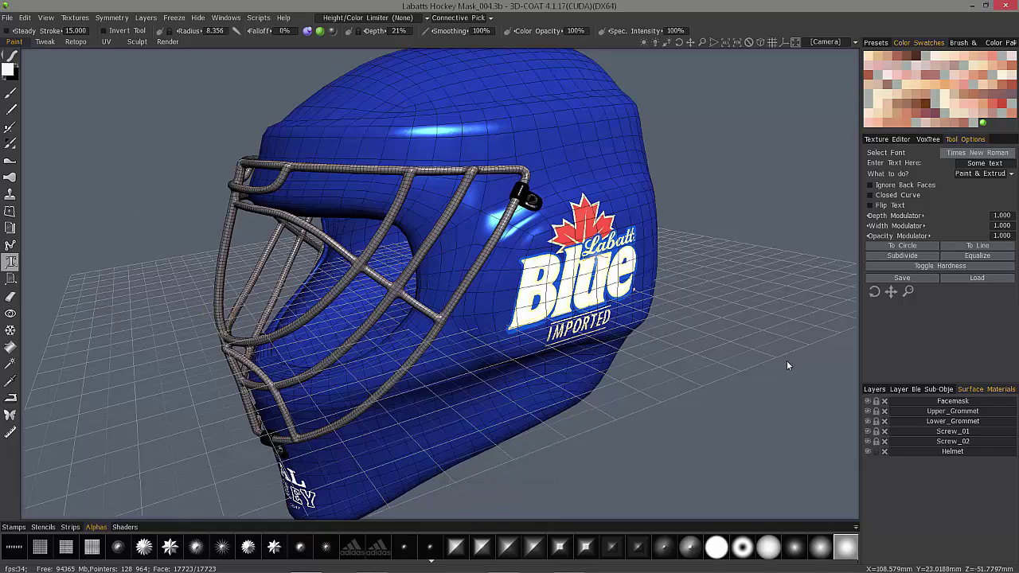
Make Layer 10 the paint layer and orbit to view the helmet's lower side
left_click(868, 390)
left_click(892, 434)
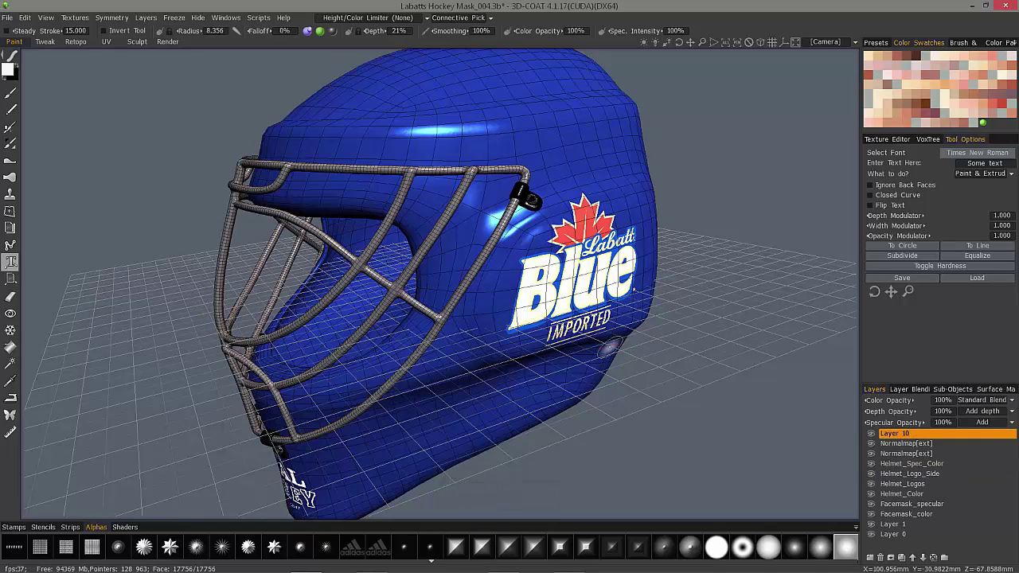
left_click(308, 35)
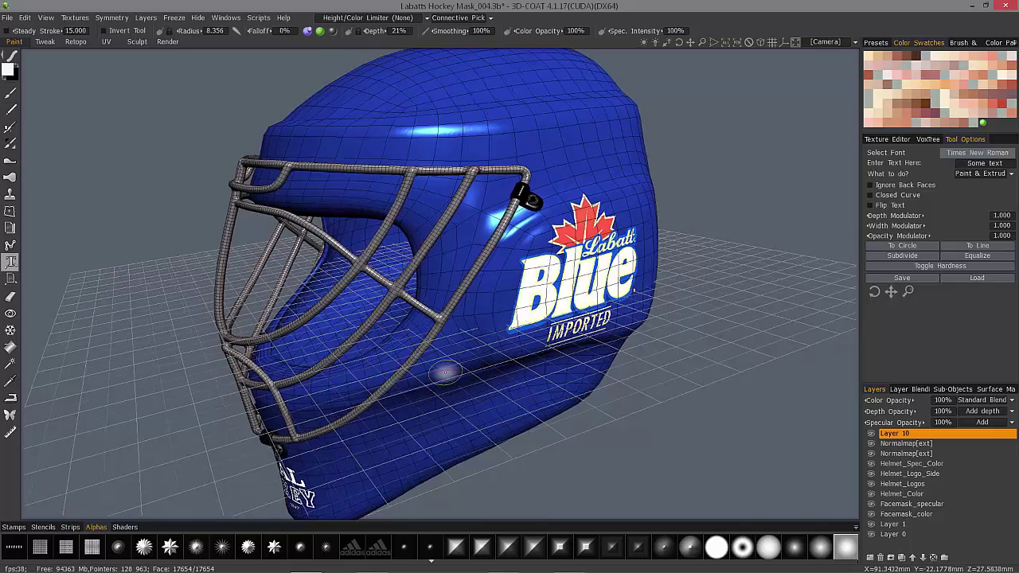
mouse_move(445, 372)
middle_mouse_down()
mouse_move(422, 368)
mouse_move(505, 279)
mouse_move(313, 276)
middle_mouse_up()
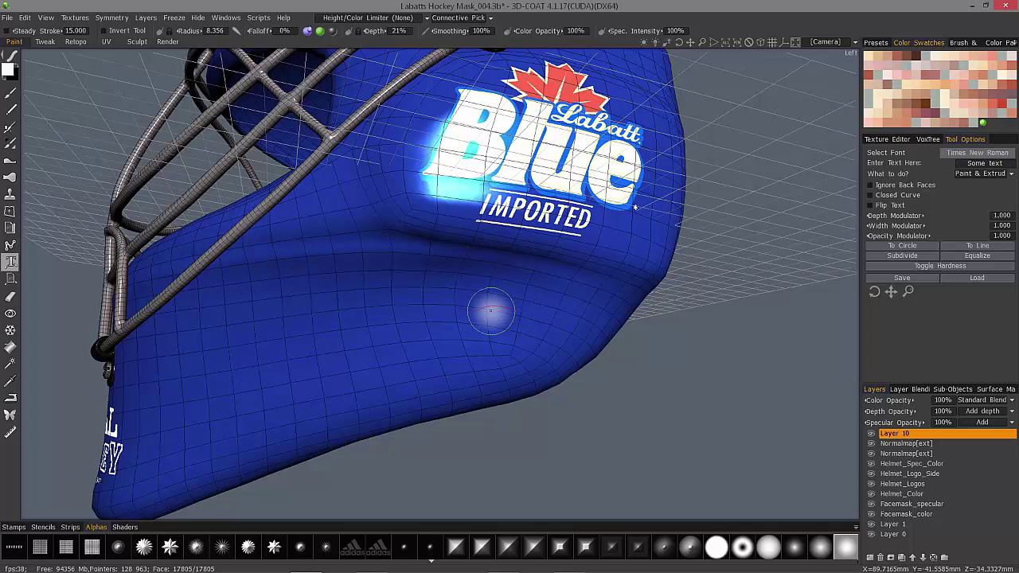
Raise the brush radius to 16.575 and arch a 'Some text' curve across the helmet side
right_click_drag(500, 311, 568, 302)
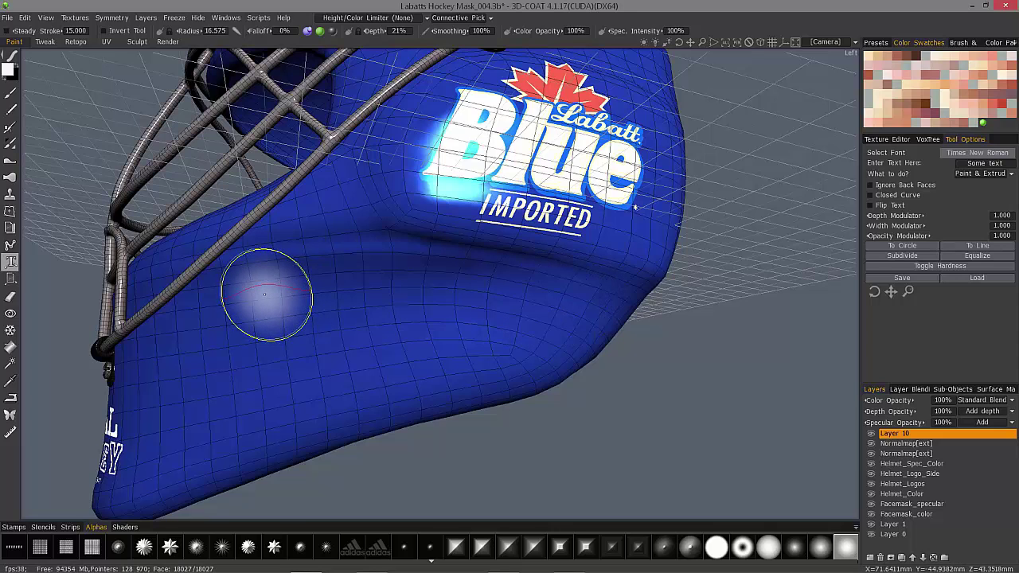
mouse_move(270, 296)
left_mouse_down()
mouse_move(416, 289)
mouse_move(448, 268)
mouse_move(561, 289)
mouse_move(385, 287)
mouse_move(519, 301)
mouse_move(262, 296)
mouse_move(375, 295)
mouse_move(282, 315)
mouse_move(267, 302)
mouse_move(383, 299)
mouse_move(344, 295)
mouse_move(512, 353)
left_mouse_up()
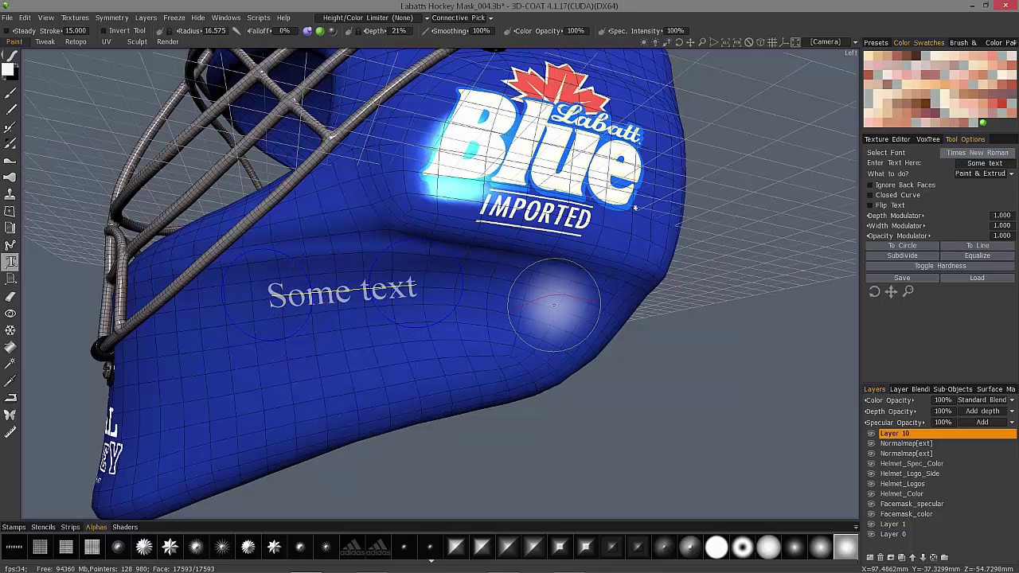
mouse_move(544, 302)
left_mouse_down()
mouse_move(557, 298)
mouse_move(593, 377)
left_mouse_up()
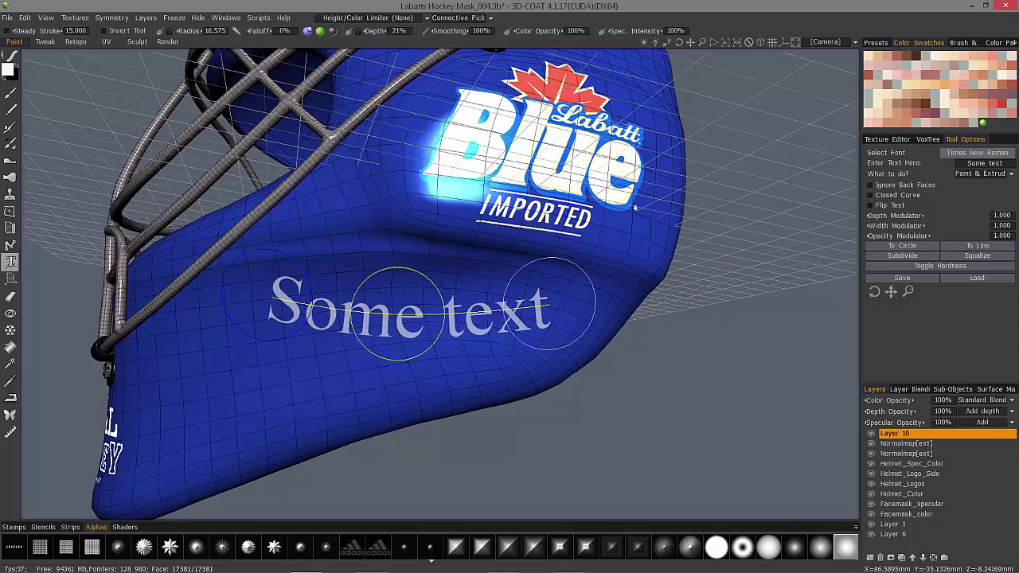
mouse_move(432, 302)
left_mouse_down()
mouse_move(425, 268)
mouse_move(432, 281)
mouse_move(454, 276)
mouse_move(433, 296)
left_mouse_up()
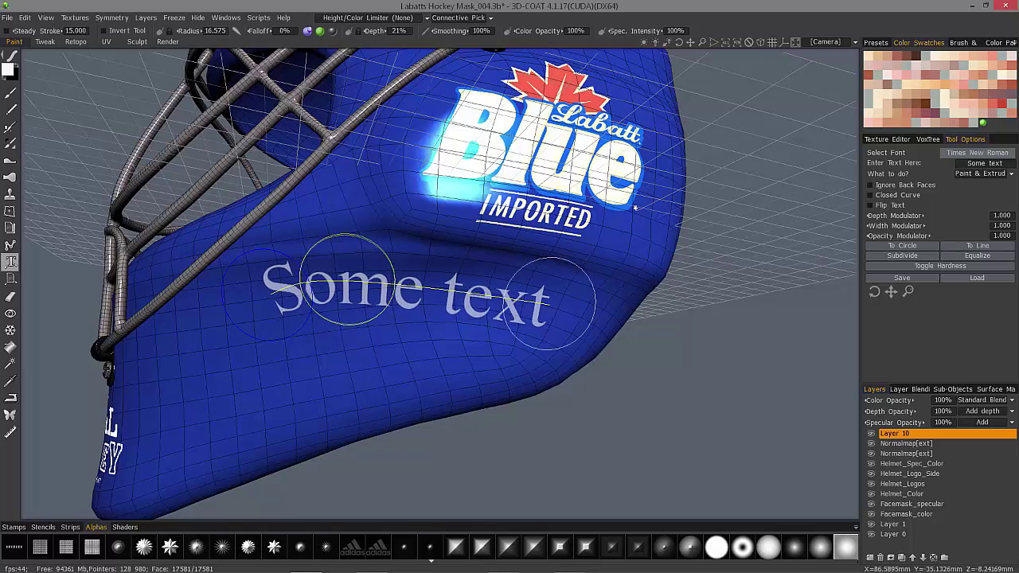
mouse_move(382, 293)
left_mouse_down()
mouse_move(391, 278)
mouse_move(435, 273)
mouse_move(422, 293)
mouse_move(436, 291)
mouse_move(429, 285)
left_mouse_up()
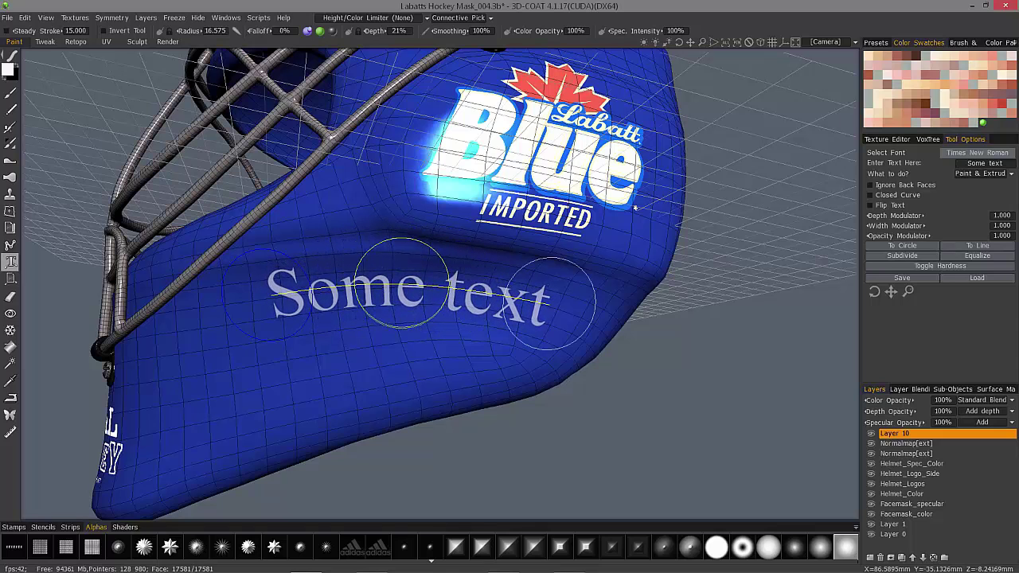
Change the text font from Times New Roman to Myriad Pro Bold
left_click(973, 152)
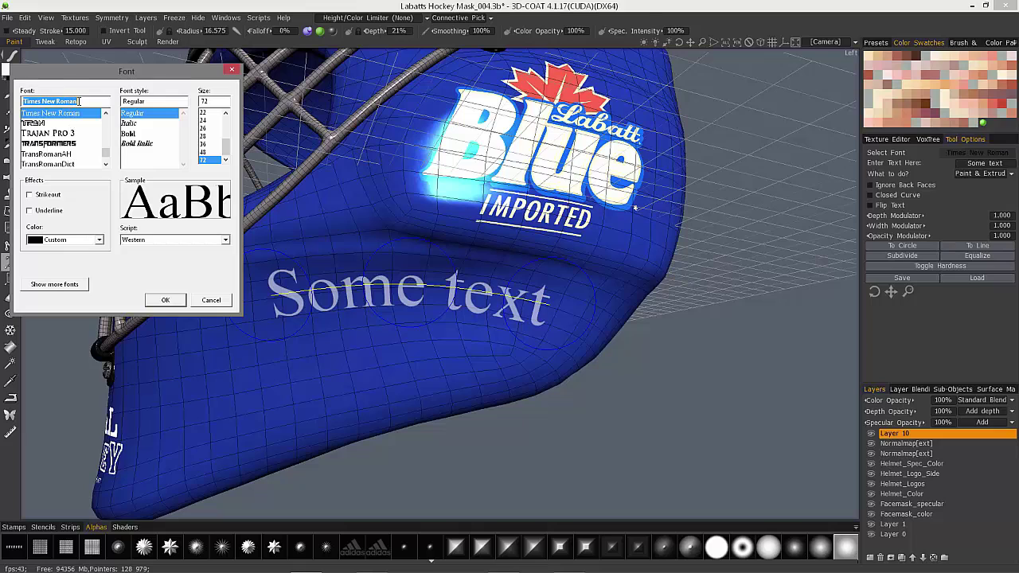
type("m")
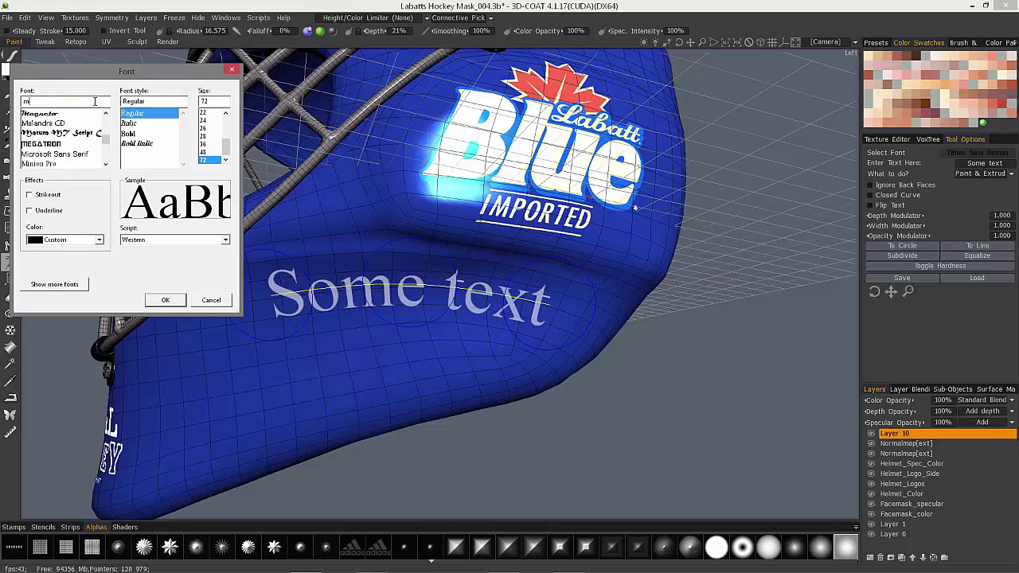
type("y")
left_click(59, 134)
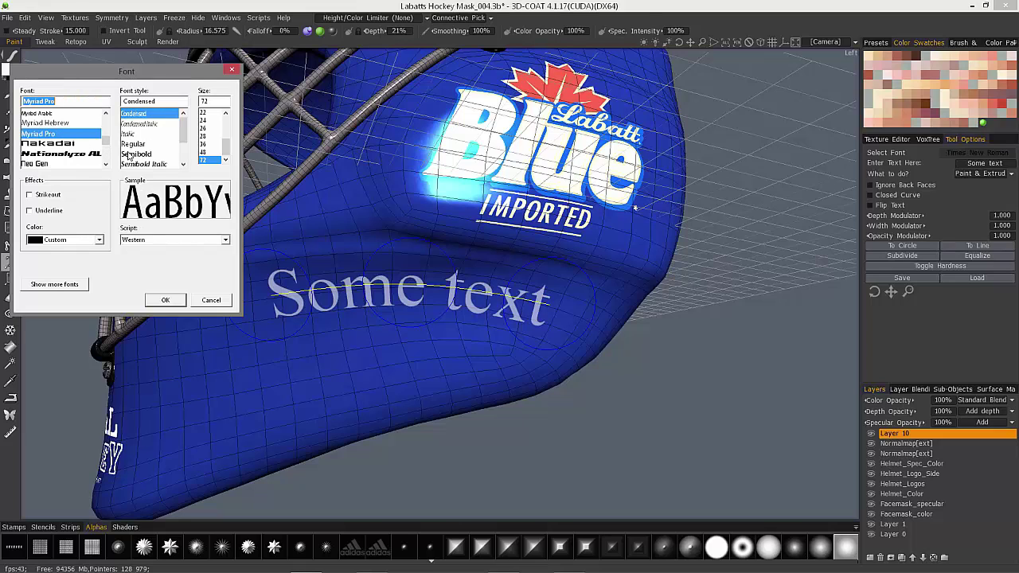
scroll(183, 141, "down", 1)
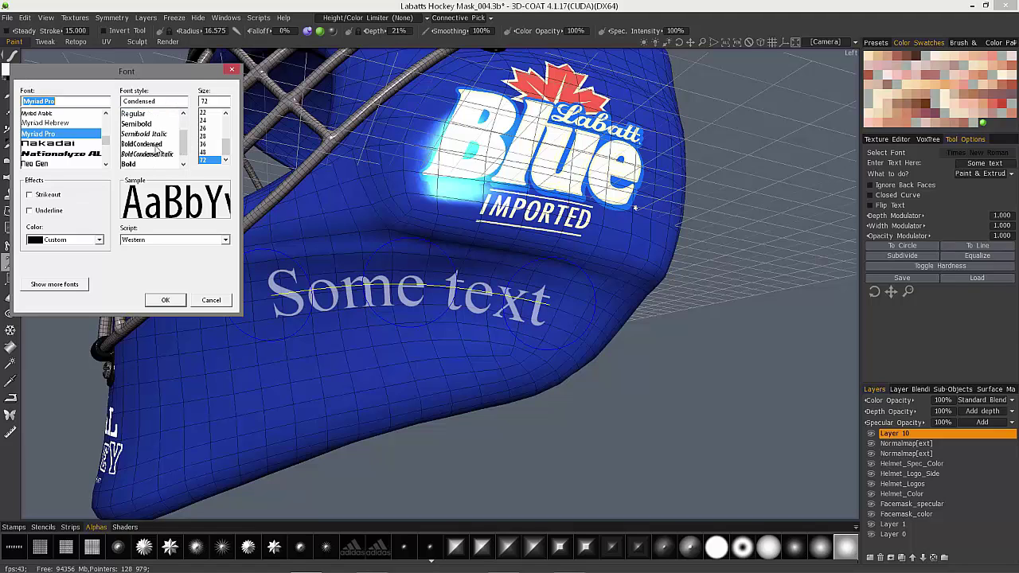
left_click(133, 164)
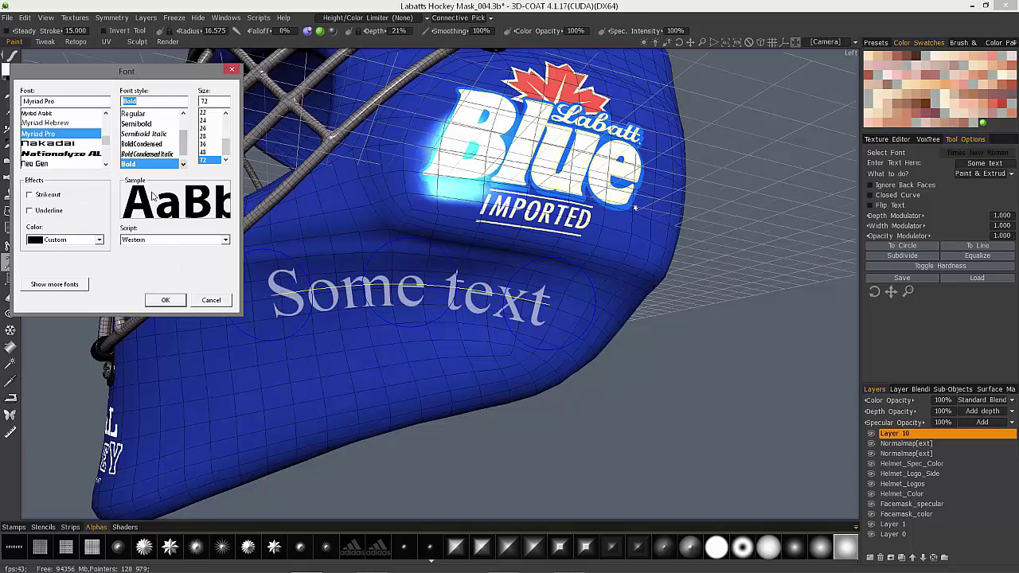
left_click(165, 299)
left_click(979, 164)
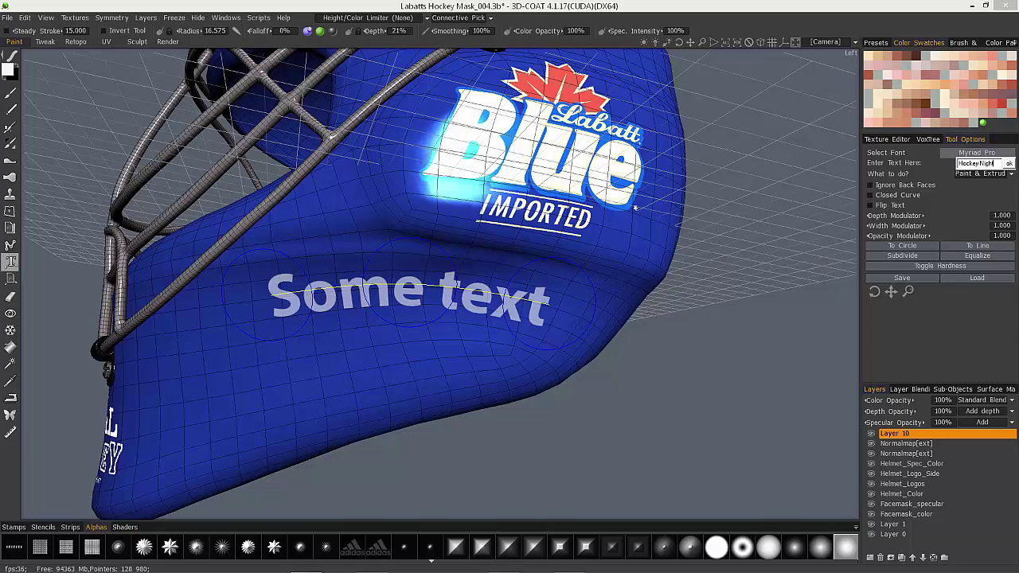
Enter 'Hockey Night' as the text, then try appending 'Festival'
type("Hockey Night")
left_click(1009, 164)
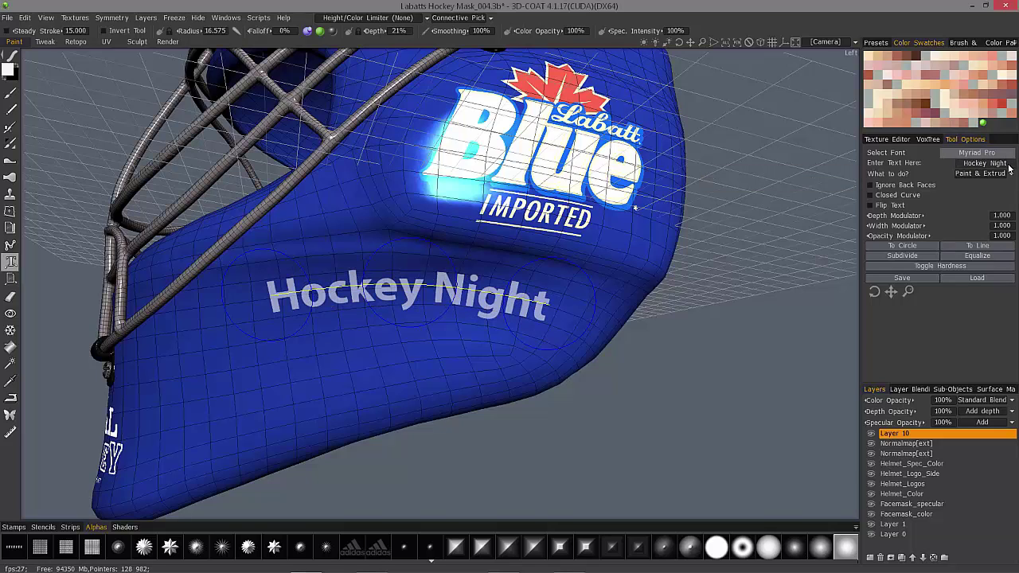
left_click(1008, 164)
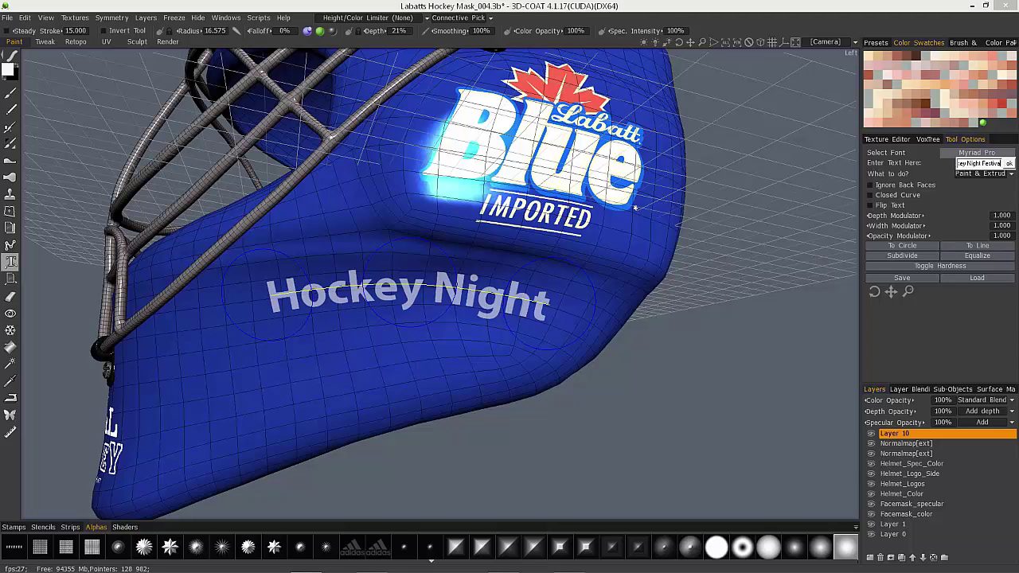
type("l")
key("Return")
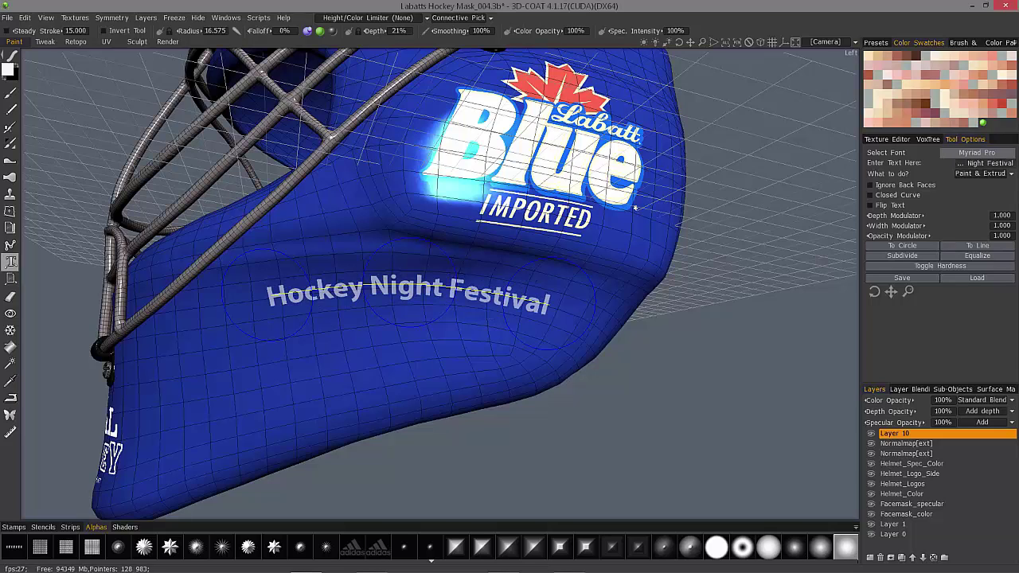
Revert the text to 'Hockey Night' and apply it as white paint on the helmet
left_click(989, 164)
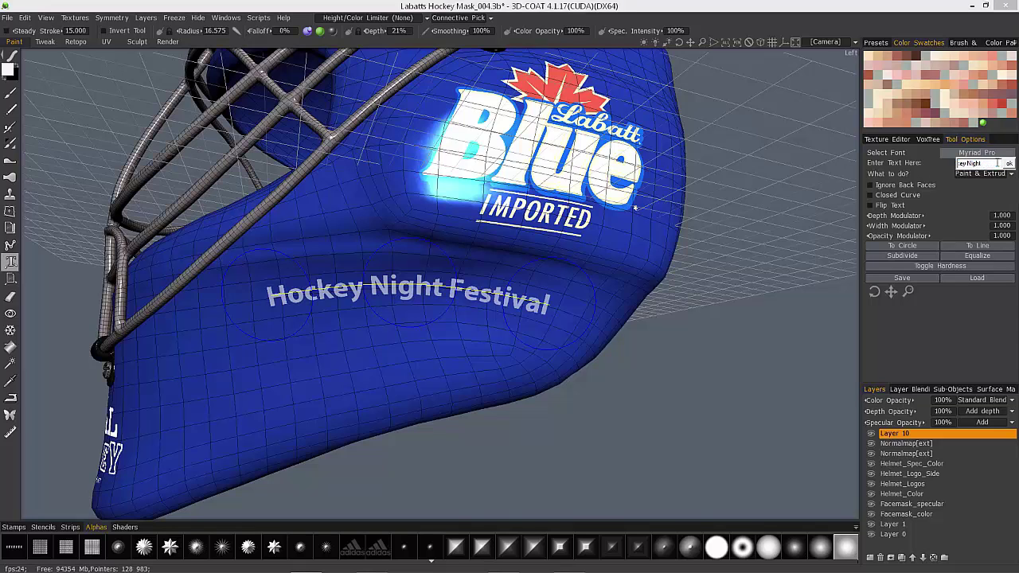
left_click(1008, 163)
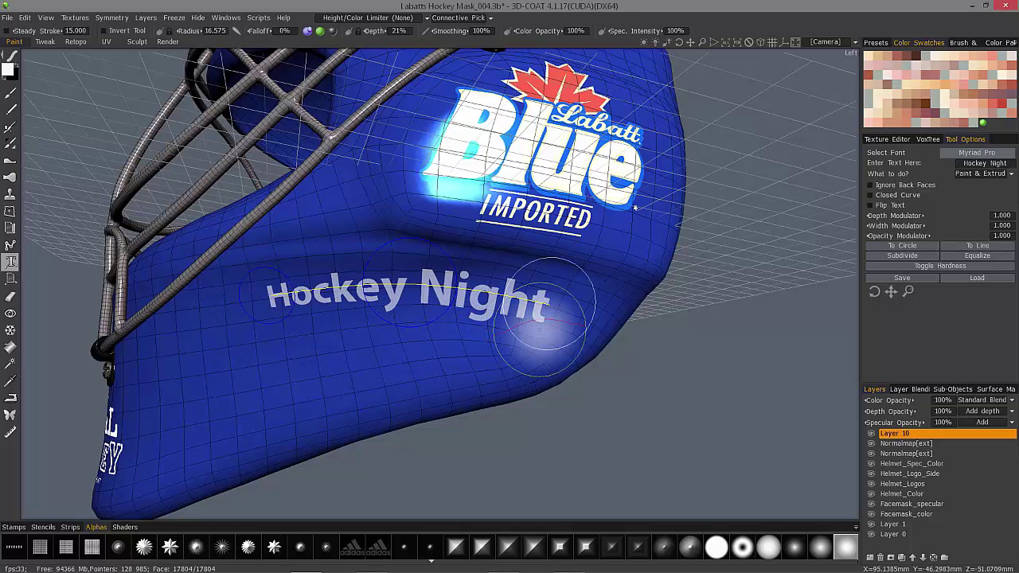
key("ctrl+z")
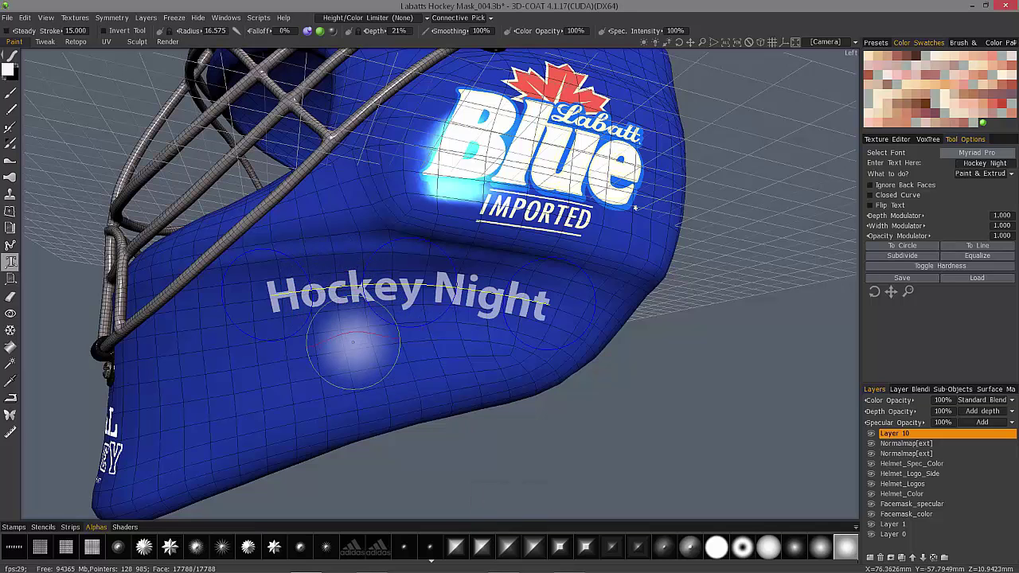
key("Return")
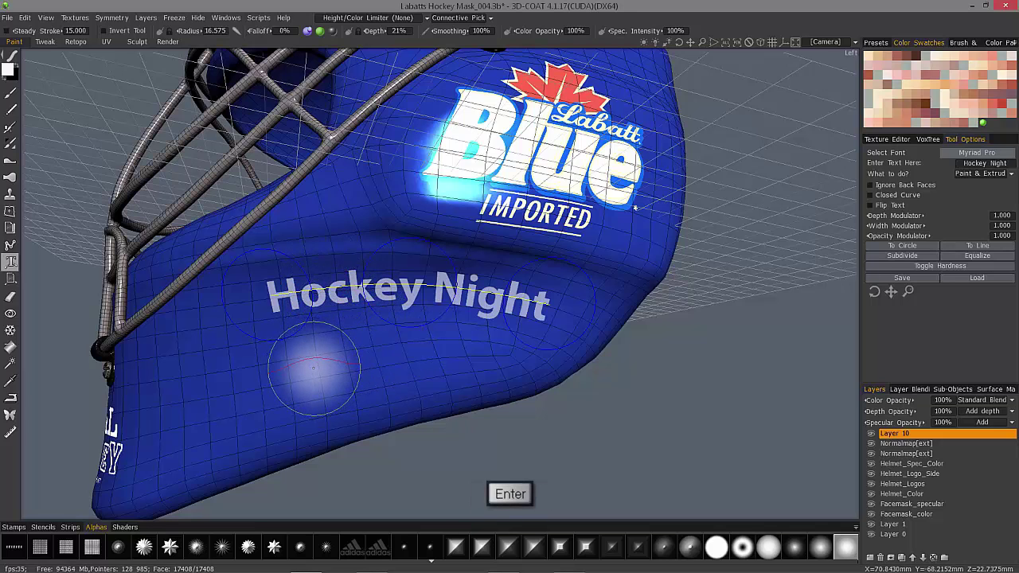
left_click(969, 173)
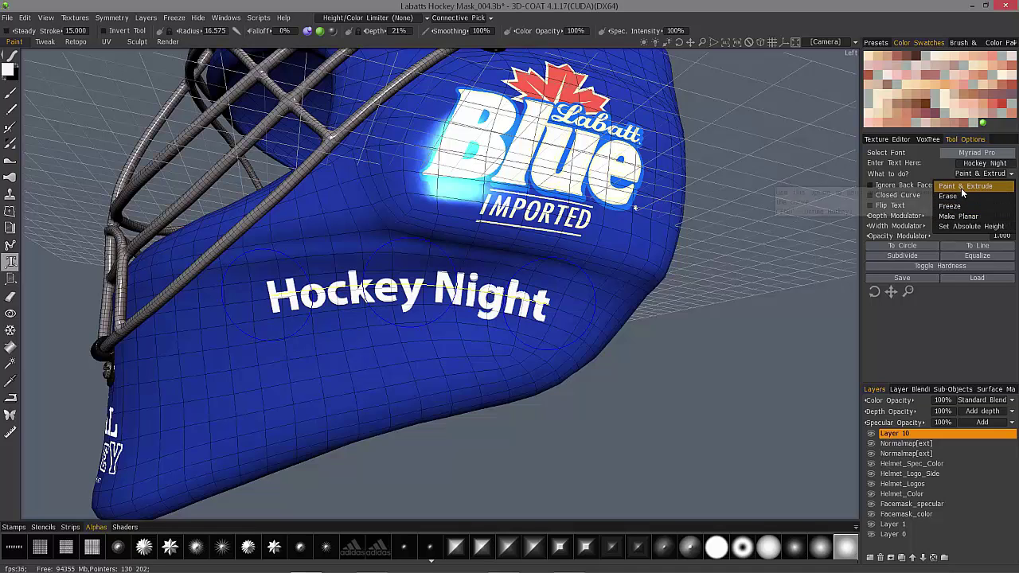
mouse_move(318, 31)
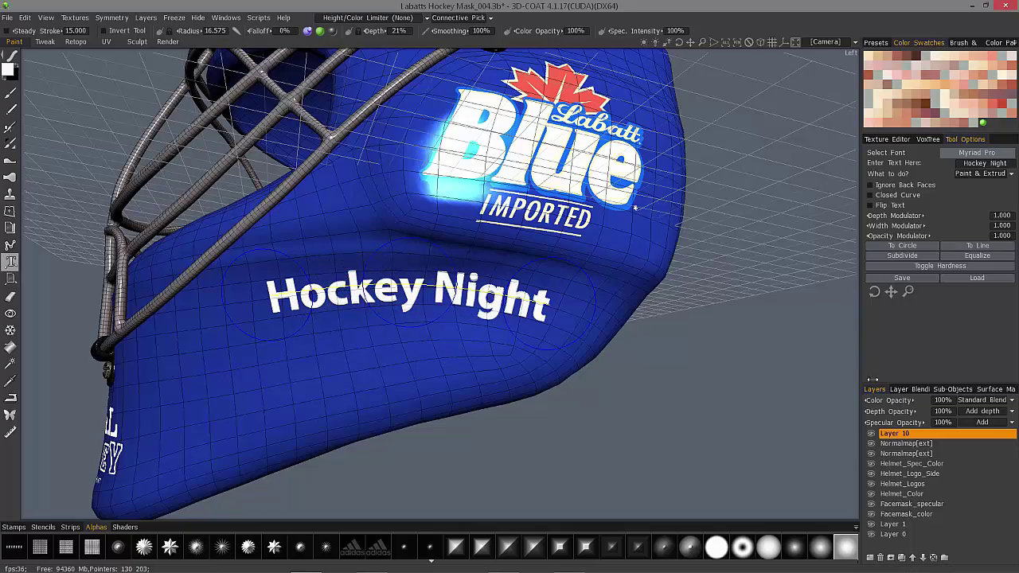
Inspect the painted text from the side, then undo it back to a preview
mouse_move(810, 384)
left_mouse_down()
mouse_move(236, 342)
mouse_move(273, 364)
mouse_move(303, 364)
mouse_move(360, 203)
mouse_move(302, 311)
mouse_move(420, 416)
mouse_move(331, 375)
left_mouse_up()
key("Escape")
key("ctrl+z")
key("ctrl+z")
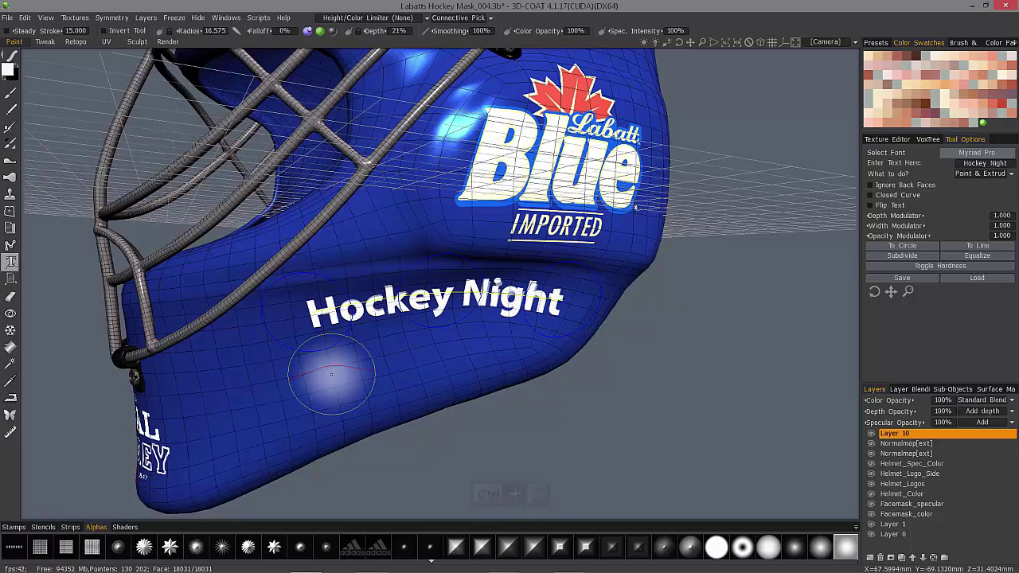
key("ctrl+z")
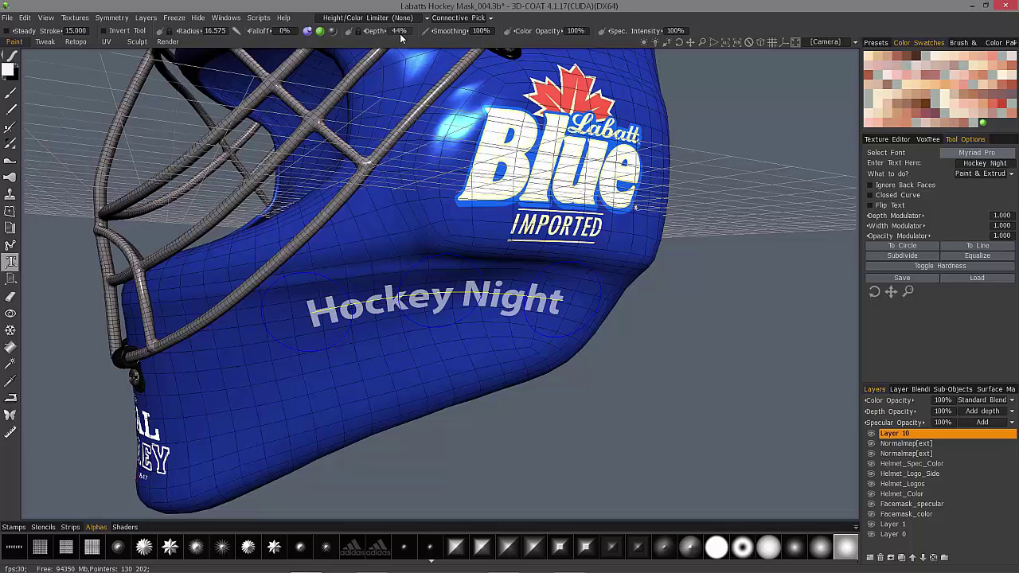
Raise extrusion depth to 45%, reapply the text, inspect it, and undo it again
left_click_drag(402, 36, 405, 36)
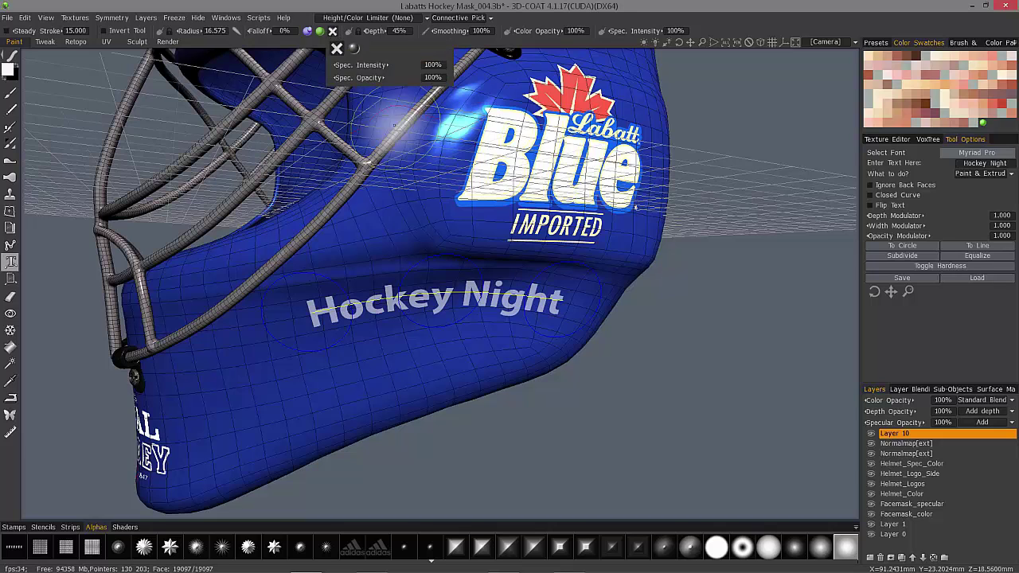
key("Return")
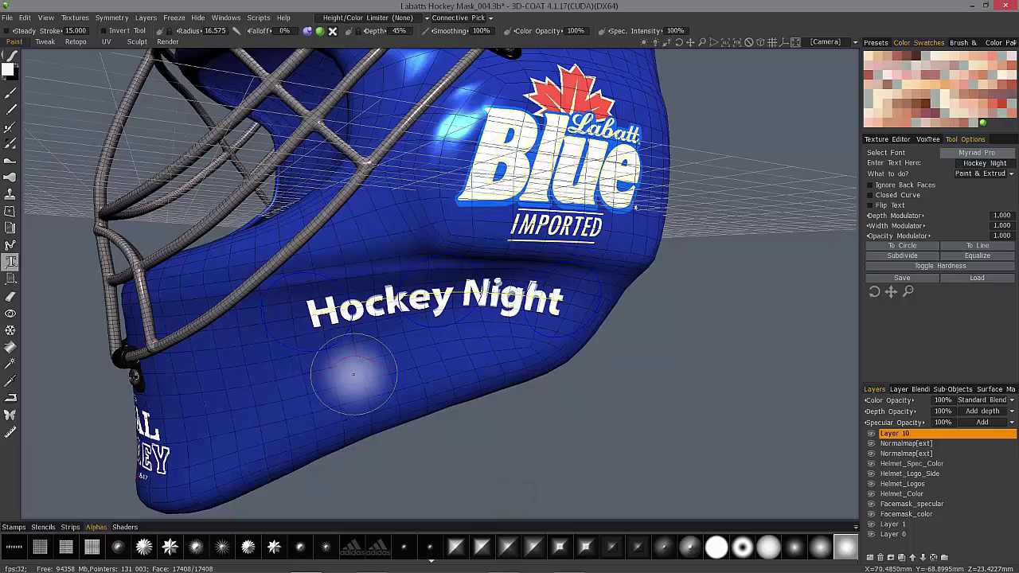
mouse_move(239, 359)
middle_mouse_down()
mouse_move(293, 385)
mouse_move(239, 268)
middle_mouse_up()
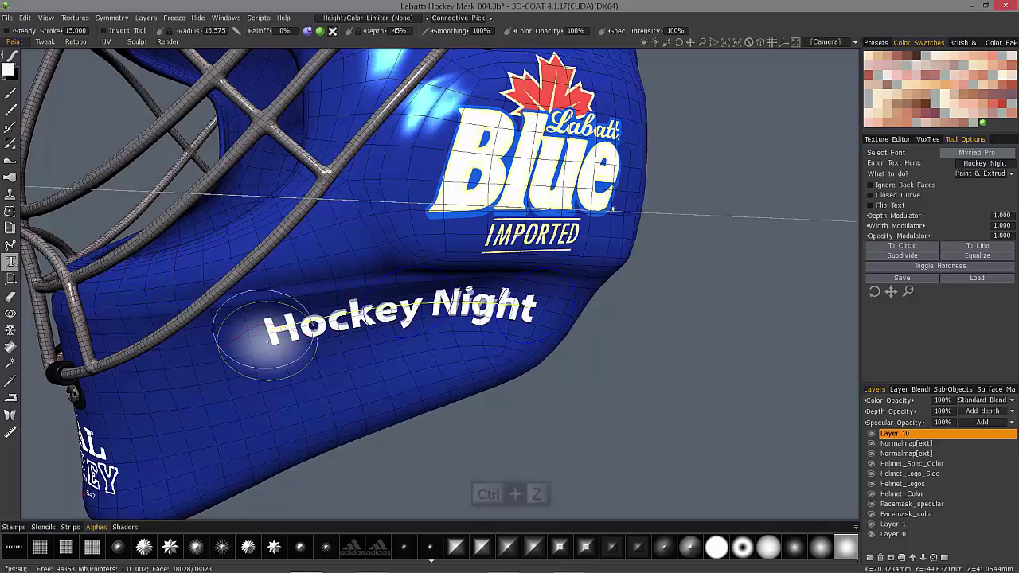
key("ctrl+z")
key("ctrl+z")
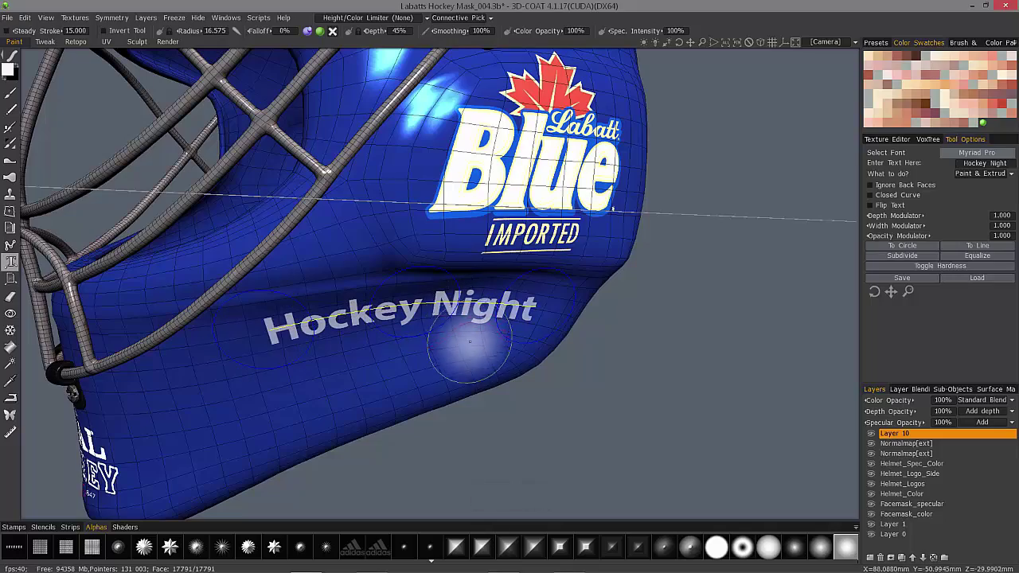
mouse_move(411, 369)
middle_mouse_down()
mouse_move(382, 307)
mouse_move(427, 268)
mouse_move(412, 238)
mouse_move(434, 239)
middle_mouse_up()
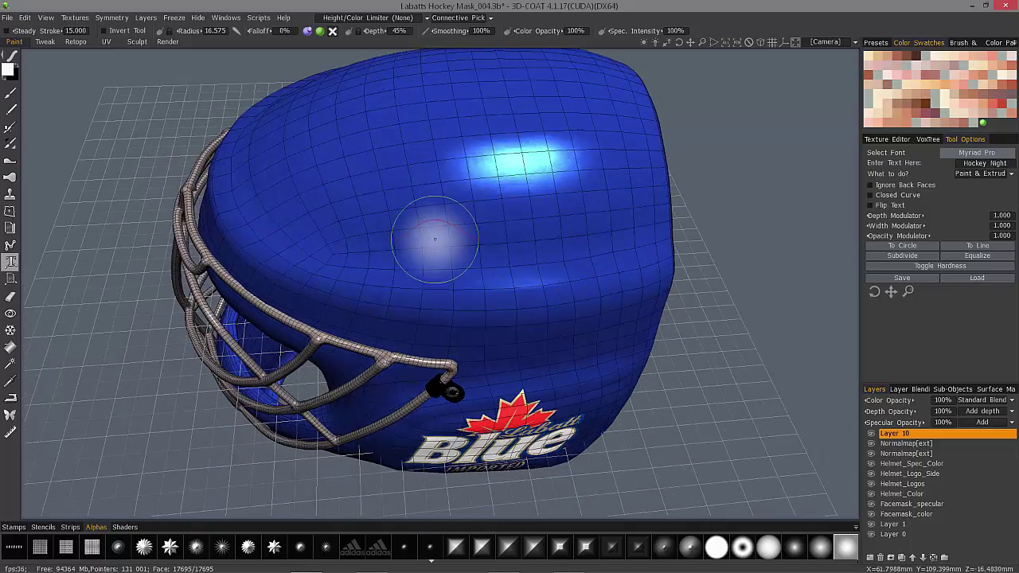
Lay Hockey Night on the helmet top along a closed, subdivided, equalized circular path
scroll(435, 238, "down", 3)
mouse_move(423, 190)
middle_mouse_down()
mouse_move(346, 173)
mouse_move(345, 187)
middle_mouse_up()
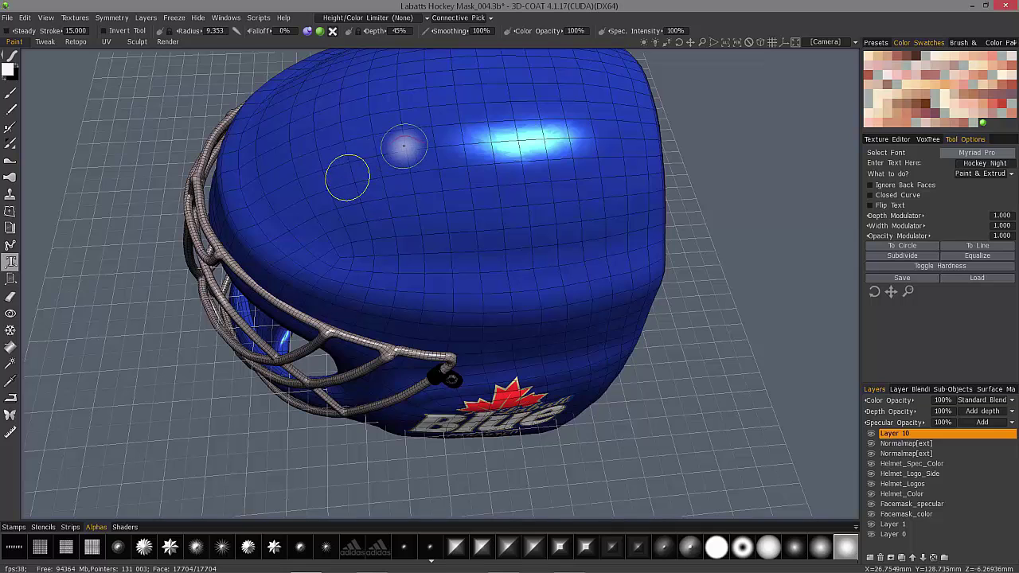
mouse_move(348, 173)
left_mouse_down()
mouse_move(491, 139)
mouse_move(542, 180)
mouse_move(529, 230)
mouse_move(442, 257)
mouse_move(393, 250)
mouse_move(383, 237)
mouse_move(400, 258)
left_mouse_up()
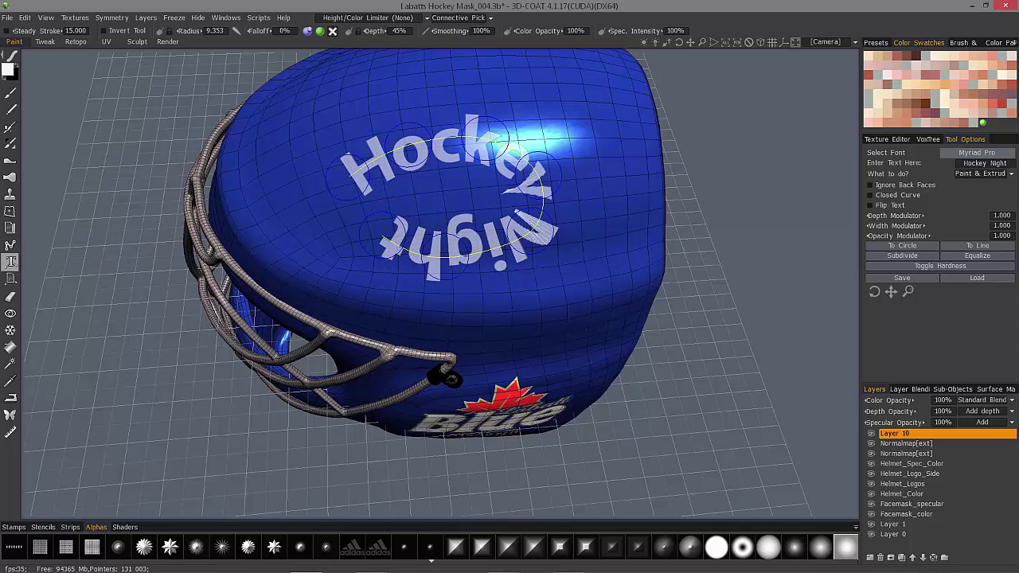
left_click(870, 196)
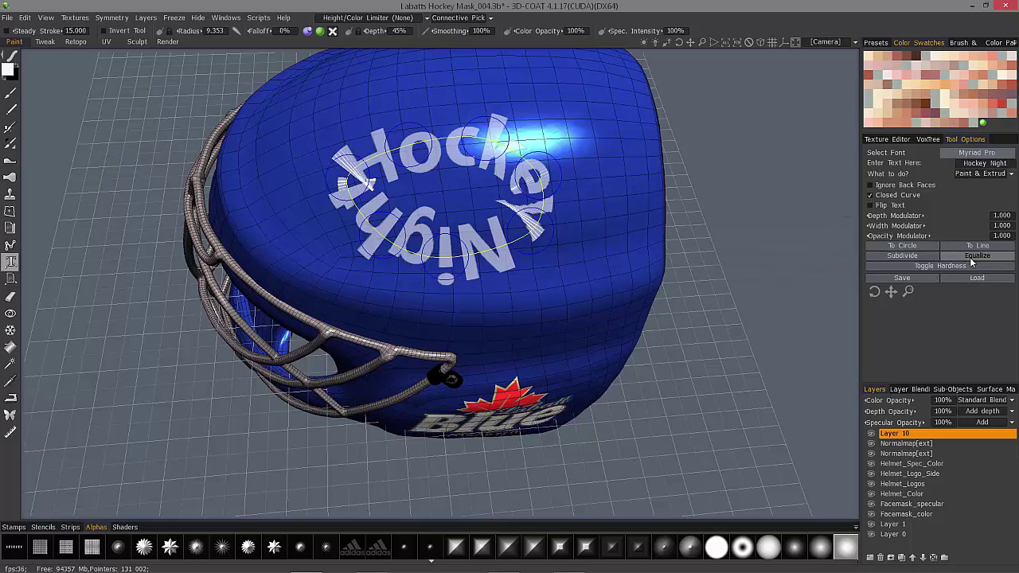
left_click(910, 255)
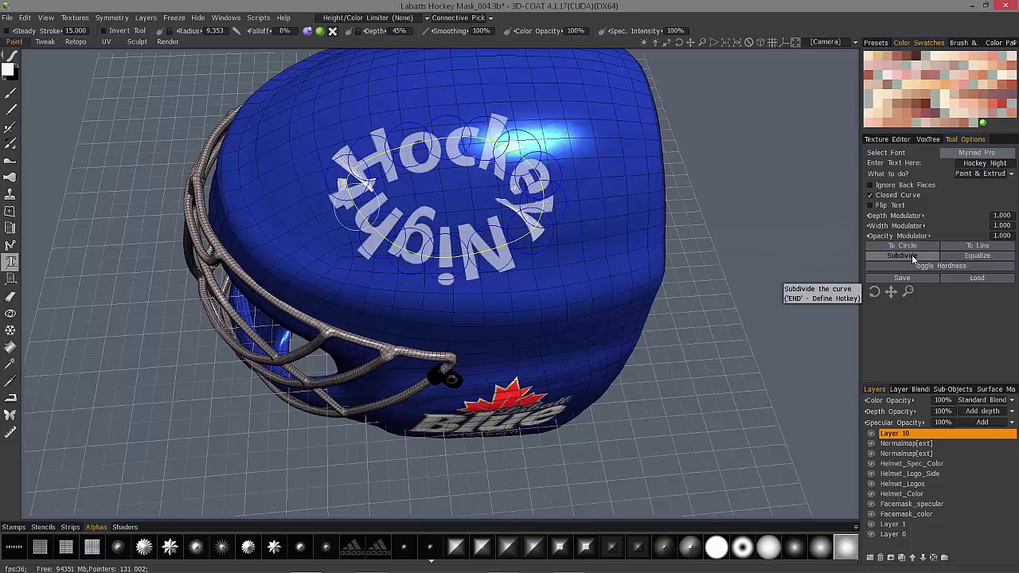
left_click(960, 254)
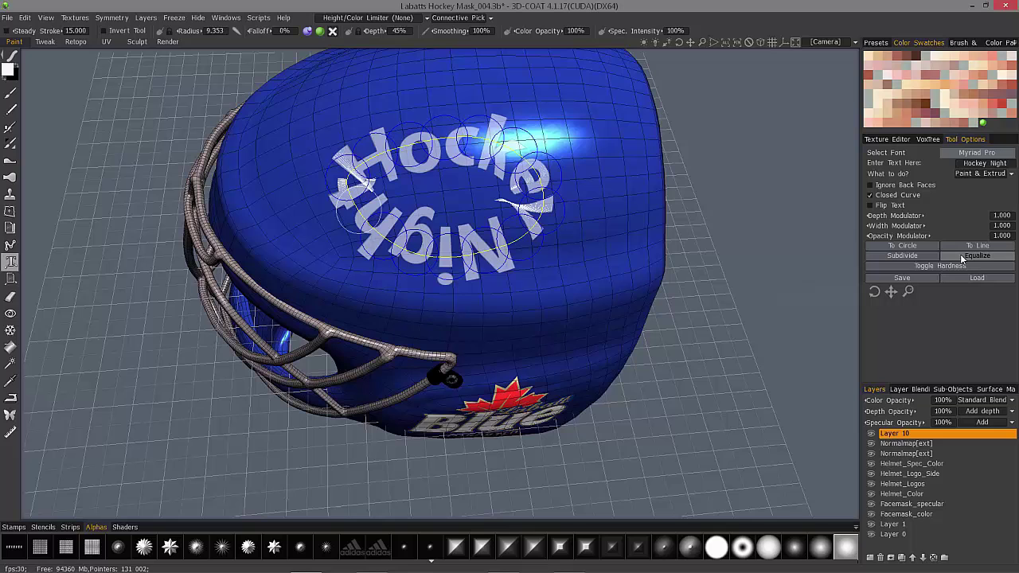
left_click(904, 247)
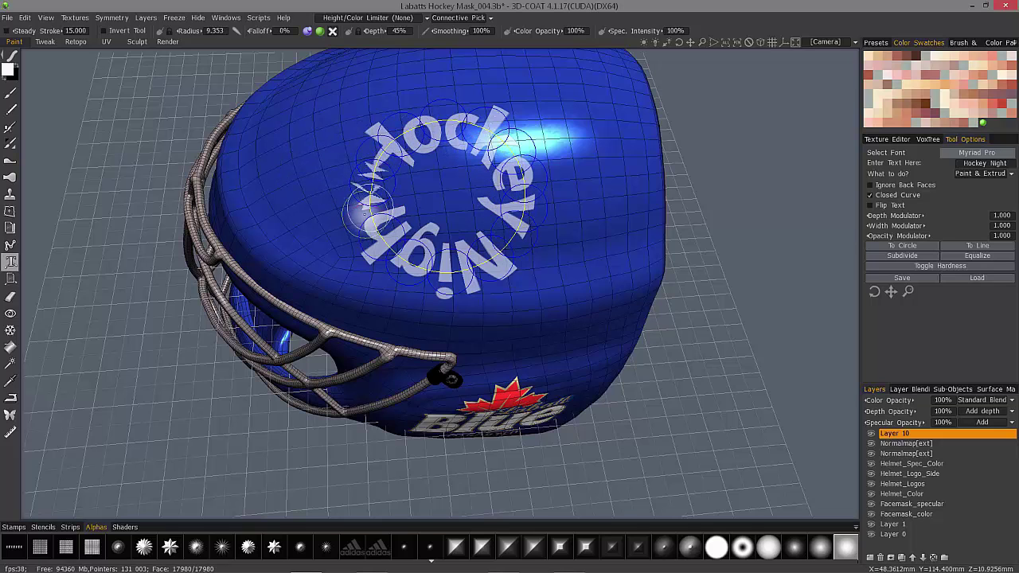
Narrow the letters to width modulator 0.850, rotate the circular text, then discard it
left_click_drag(895, 226, 885, 222)
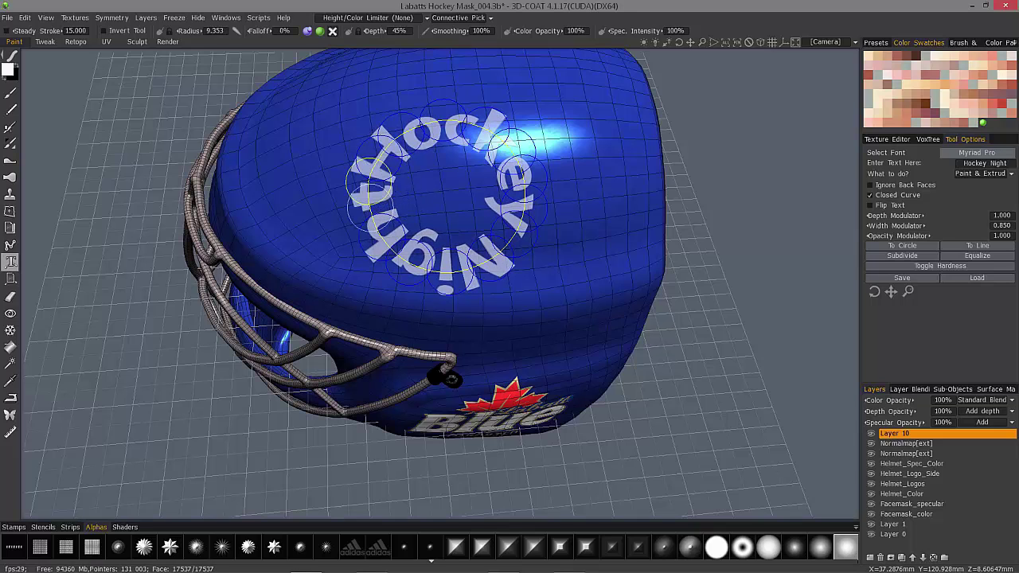
left_click_drag(354, 183, 448, 115)
left_click(891, 247)
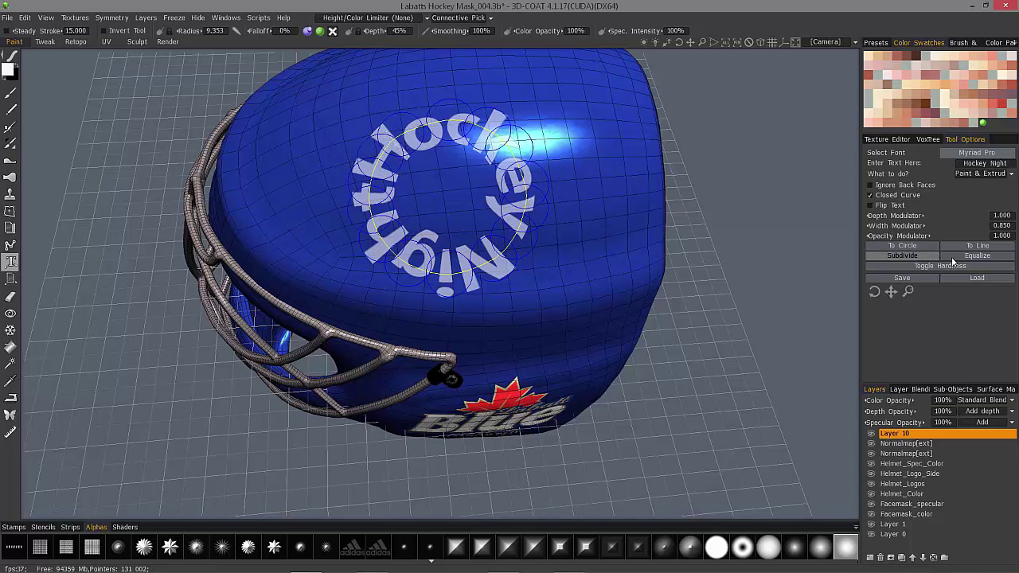
left_click(951, 257)
left_click(903, 248)
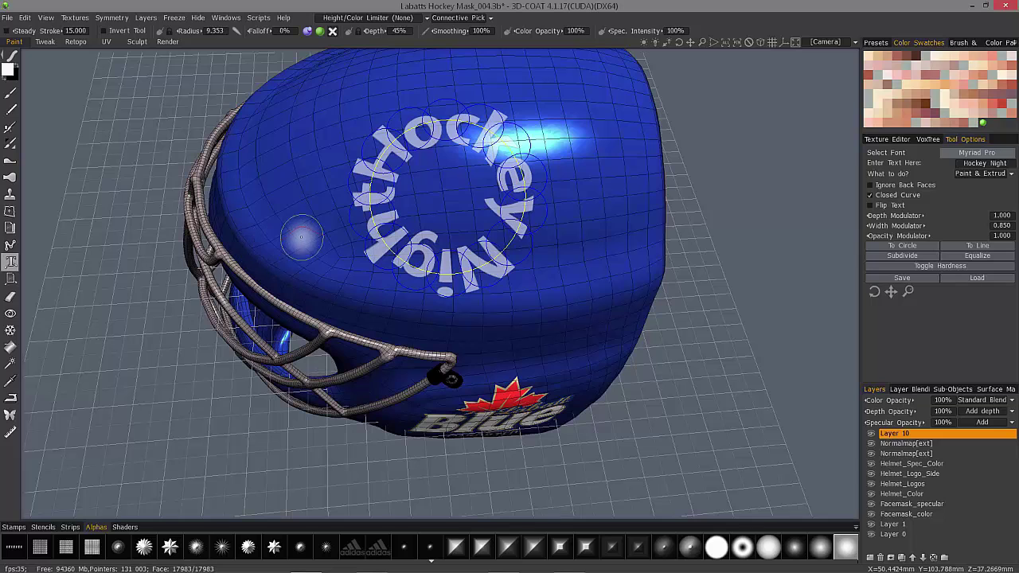
key("Escape")
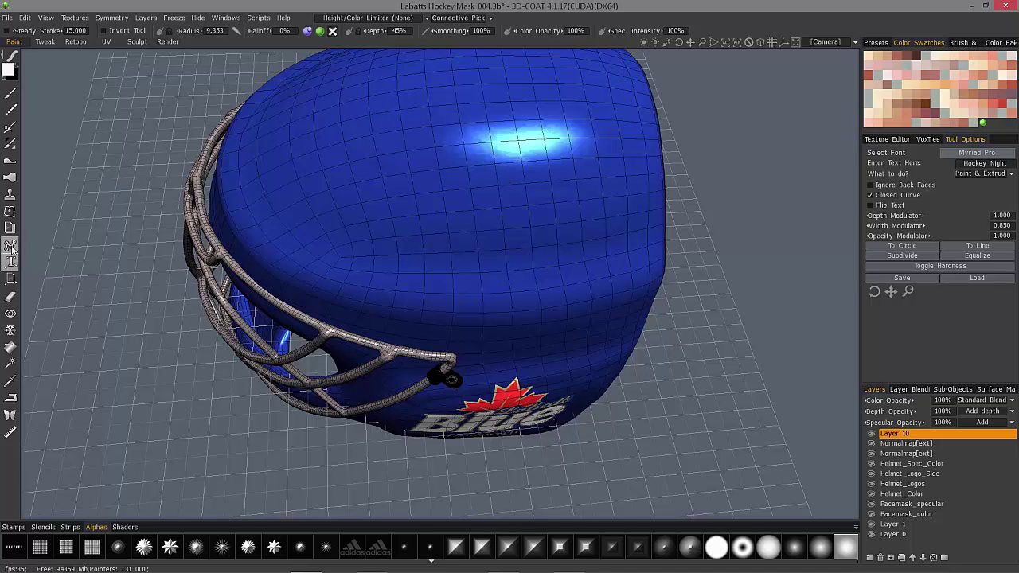
Lay a new open-curve Hockey Night stroke across the helmet top, keeping letters upright
left_click(980, 173)
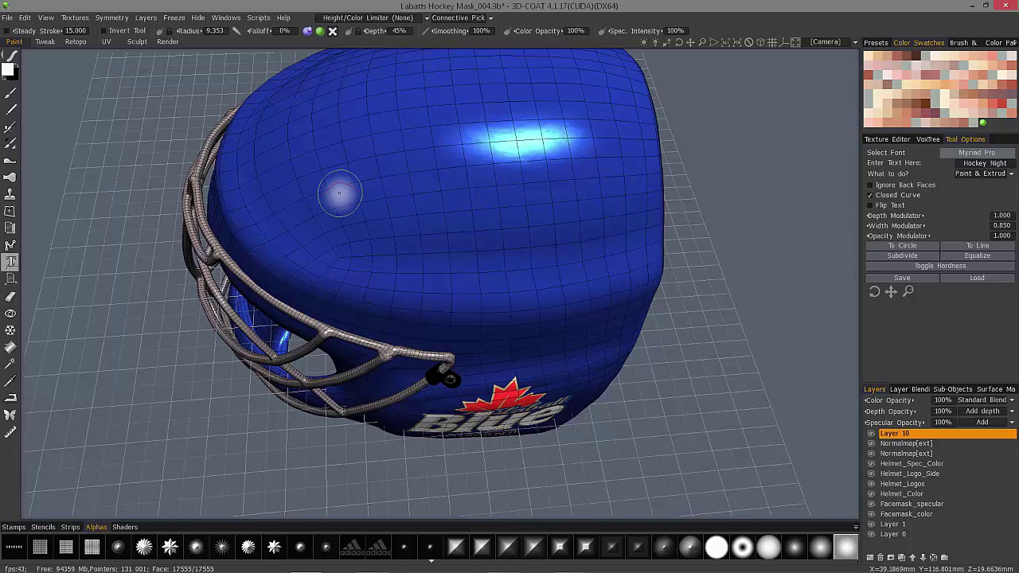
left_click_drag(341, 200, 602, 218)
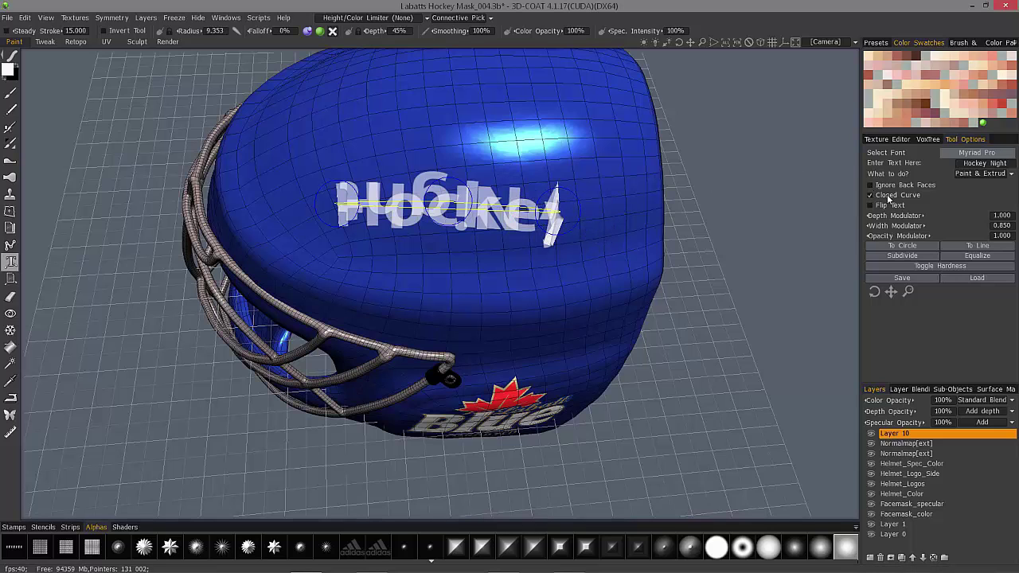
left_click(870, 204)
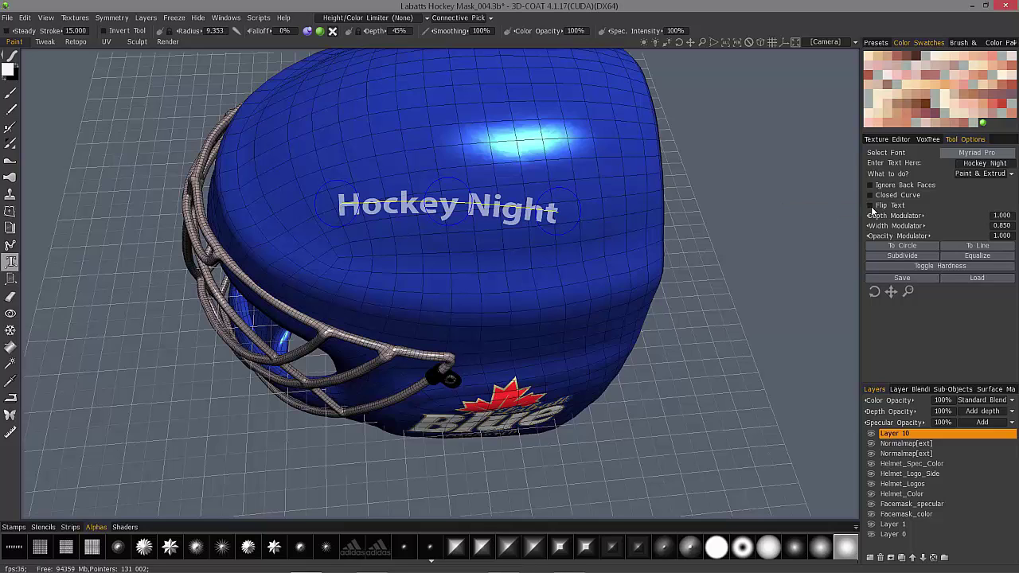
left_click(870, 205)
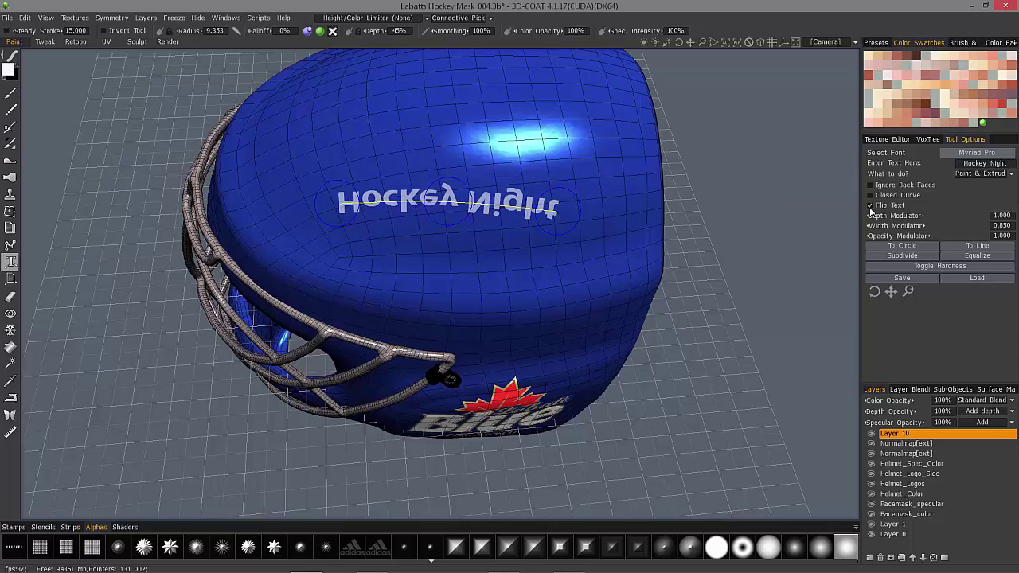
left_click(870, 205)
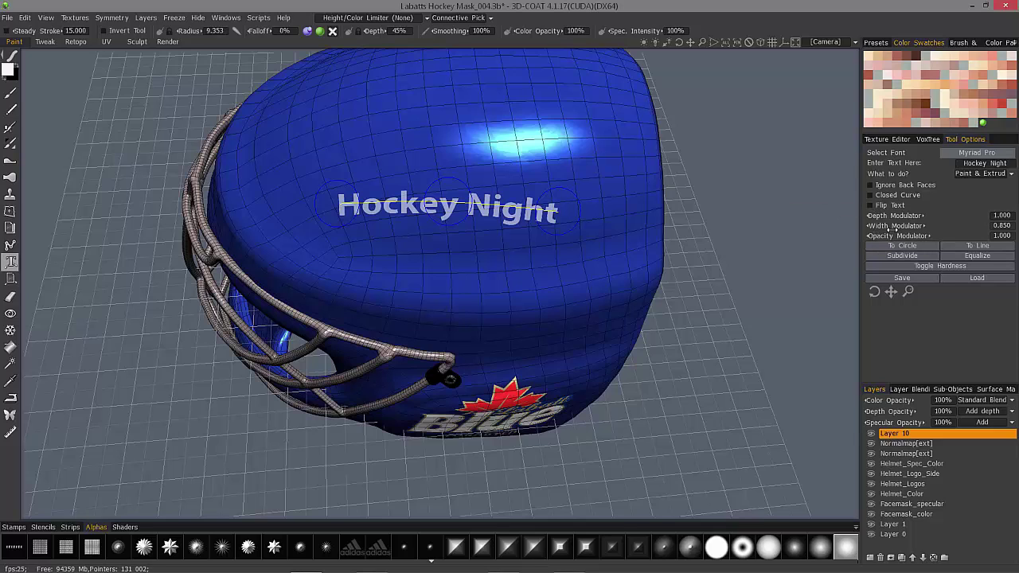
Set the width modulator to 1.010 and bend the text into an upward arc
left_click_drag(871, 226, 894, 225)
left_click_drag(904, 226, 891, 226)
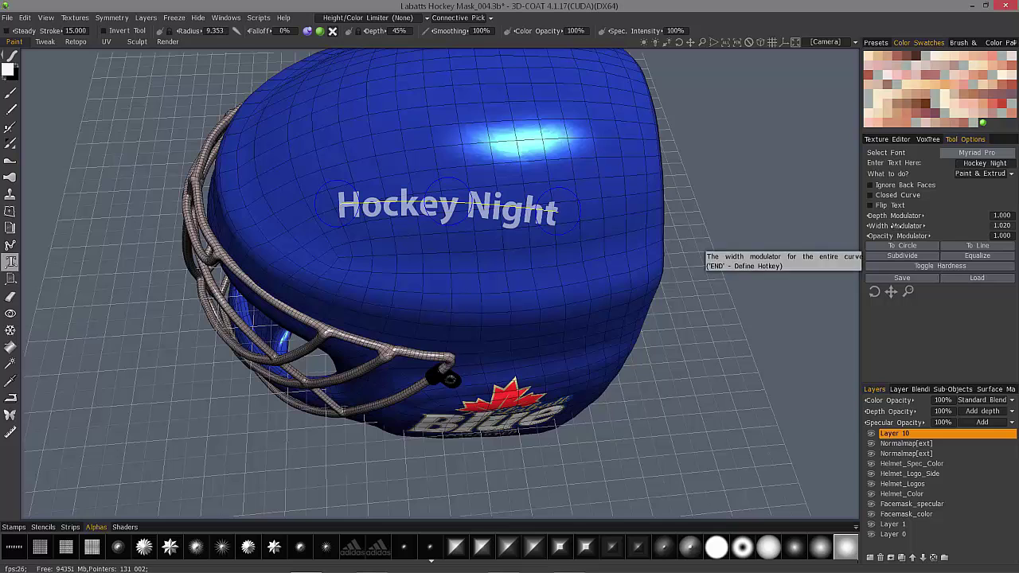
left_click_drag(448, 203, 448, 156)
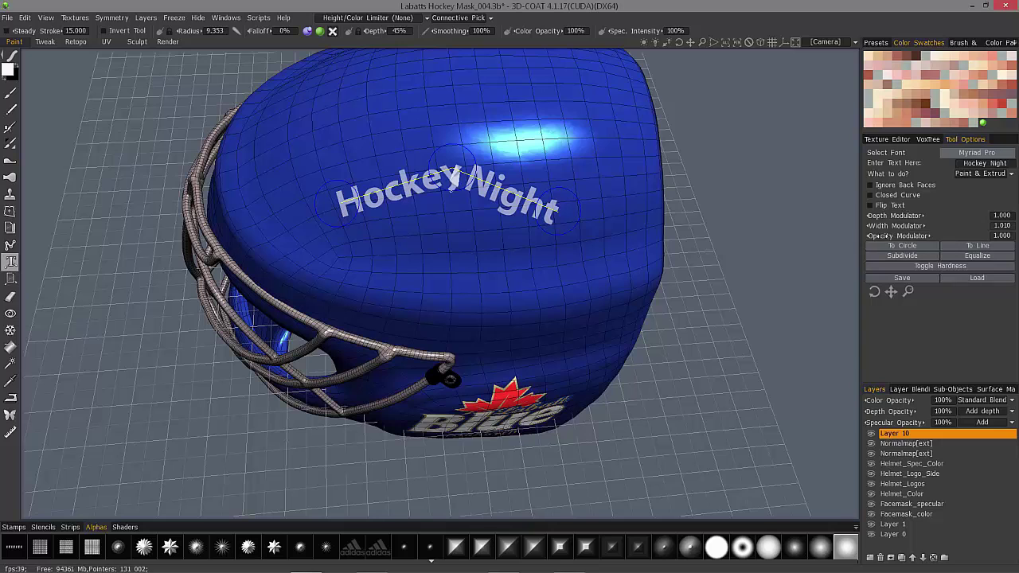
Toggle curve Hardness, set Width Modulator to 0.980, and extend the arc's end point right and down
left_click(954, 266)
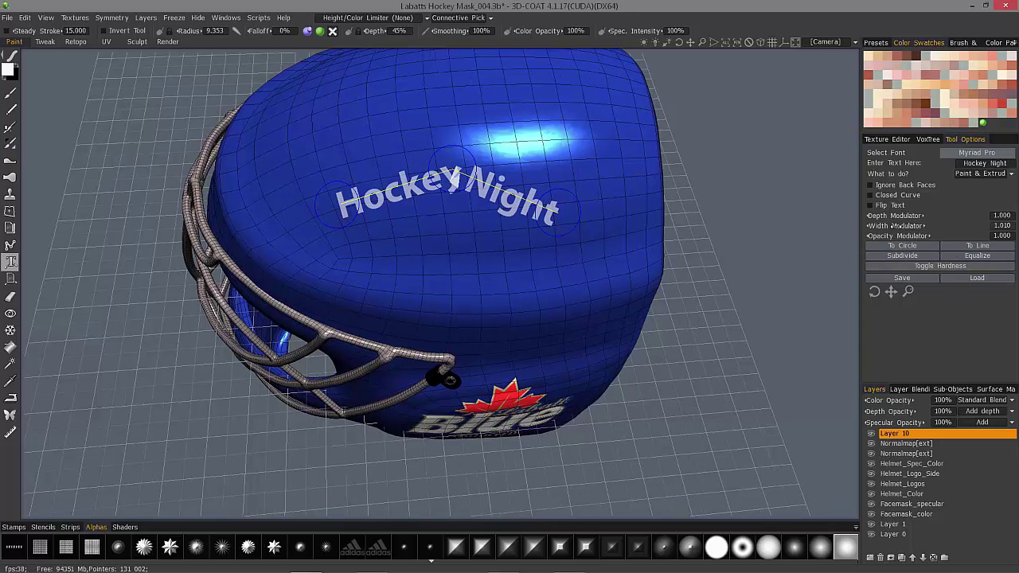
left_click_drag(886, 226, 890, 225)
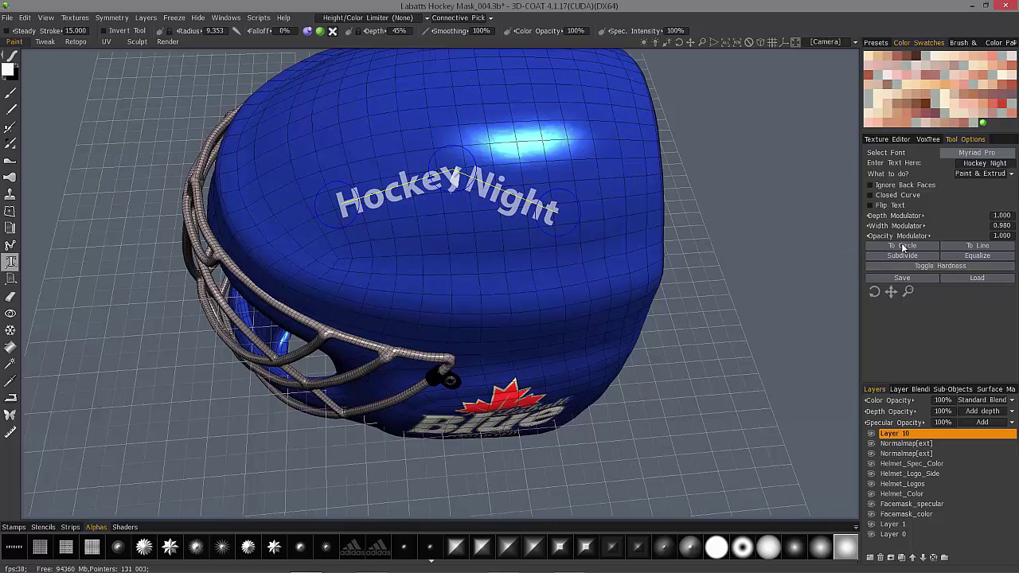
left_click(903, 254)
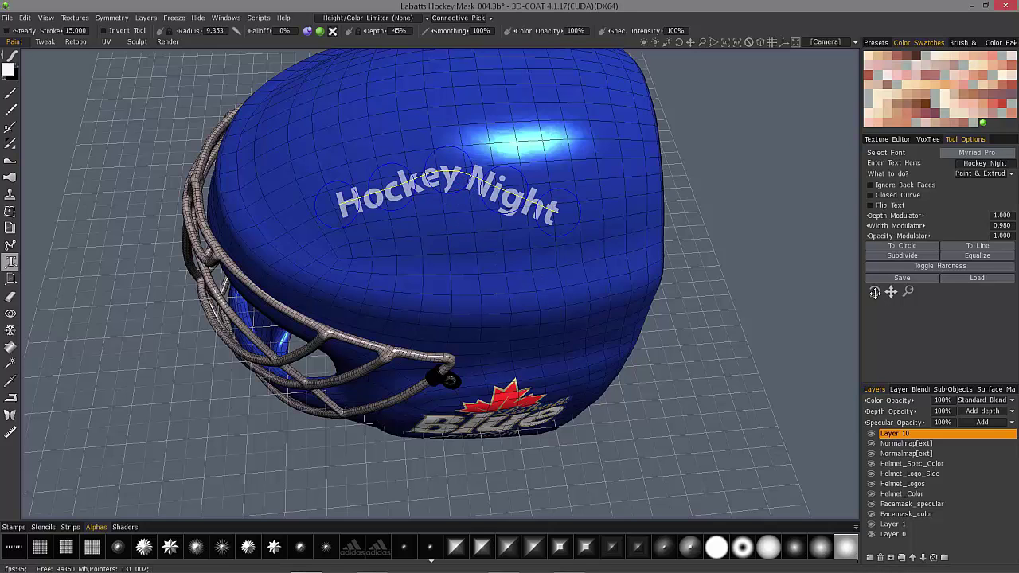
mouse_move(555, 209)
left_mouse_down()
mouse_move(569, 205)
mouse_move(564, 217)
left_mouse_up()
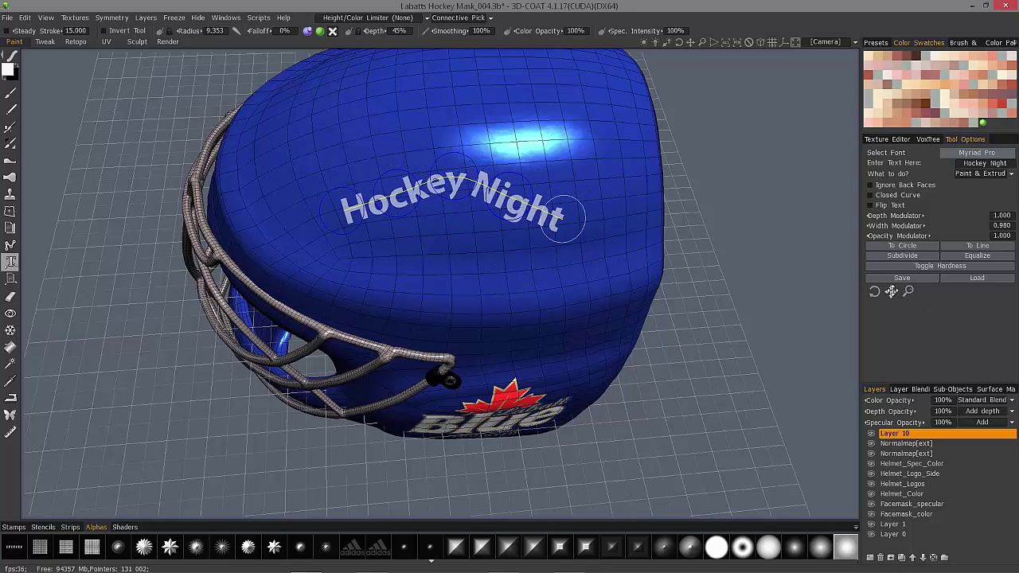
left_click_drag(874, 292, 908, 295)
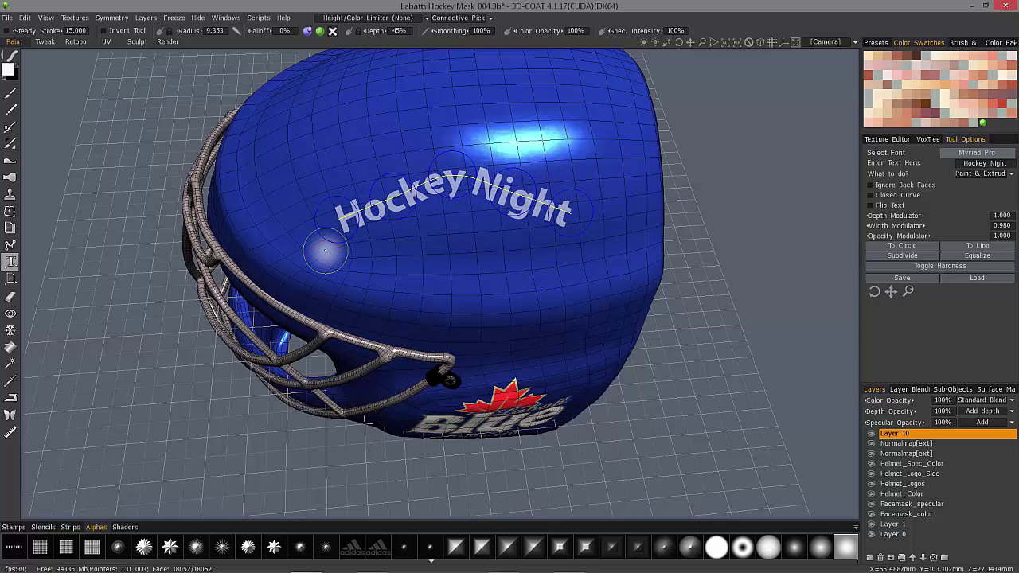